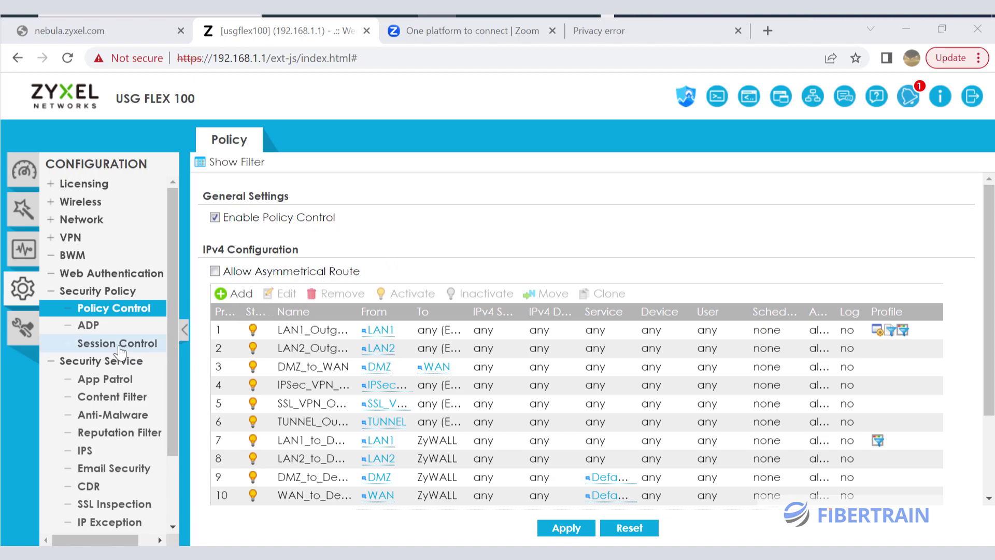
Open the ADP settings and show the Profile list containing ADP_PROFILE.
click(88, 325)
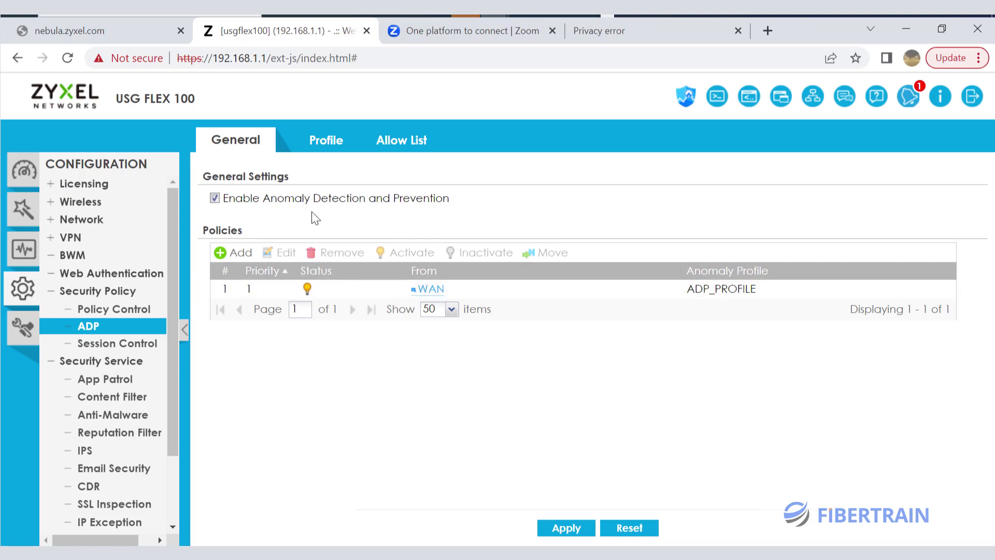
click(328, 150)
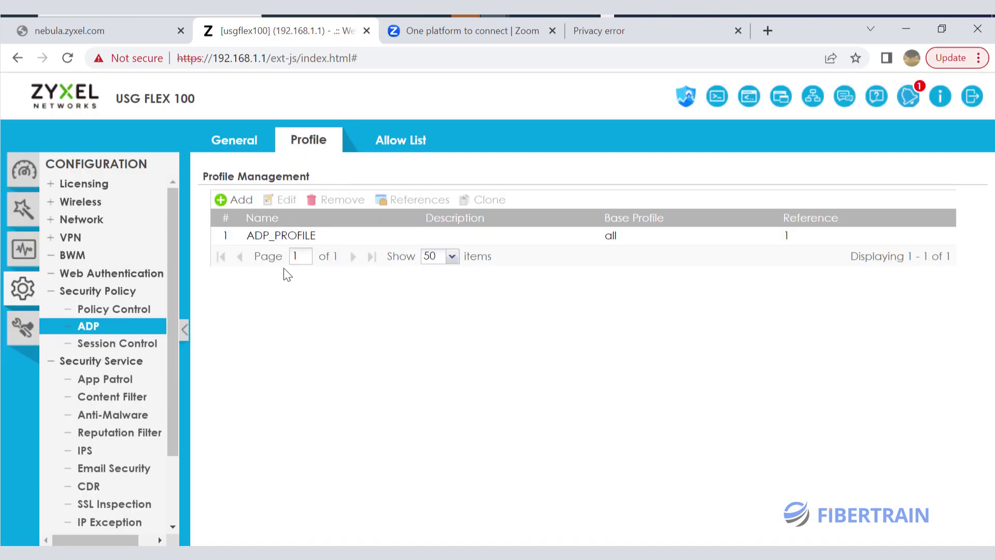
Add an anomaly profile based on 'all' named 'Block Suspicious Activities', medium sensitivity, Block Period cleared.
click(274, 236)
click(232, 200)
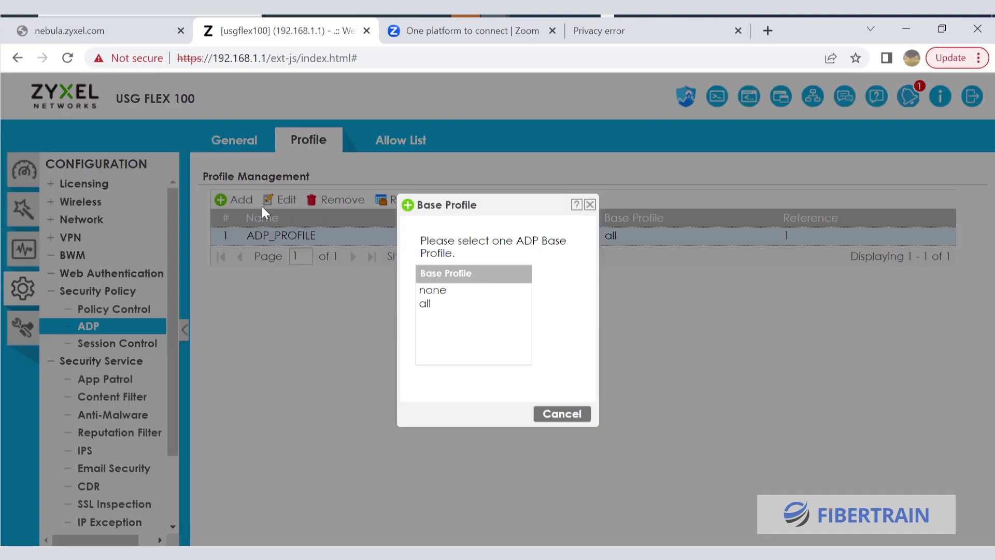
click(434, 302)
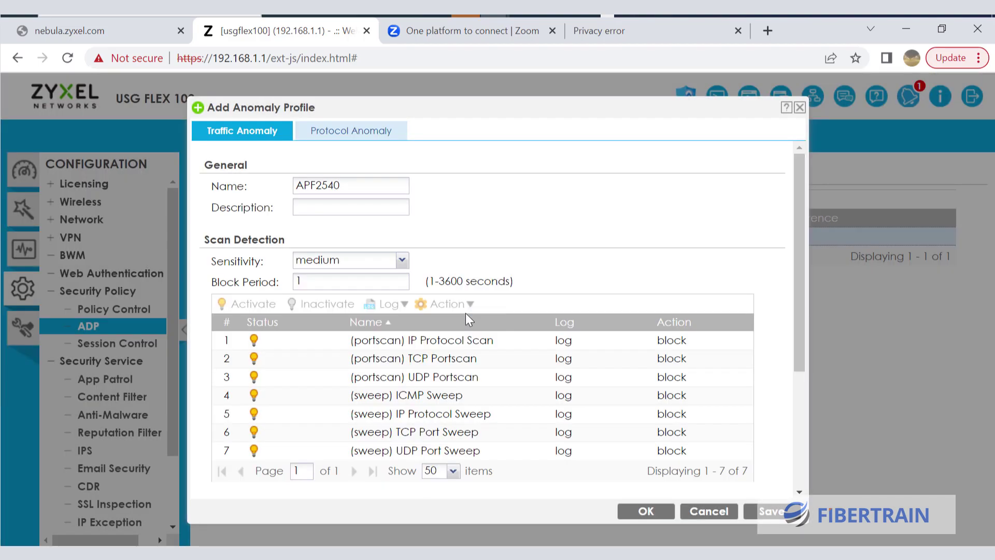
drag(360, 188, 248, 192)
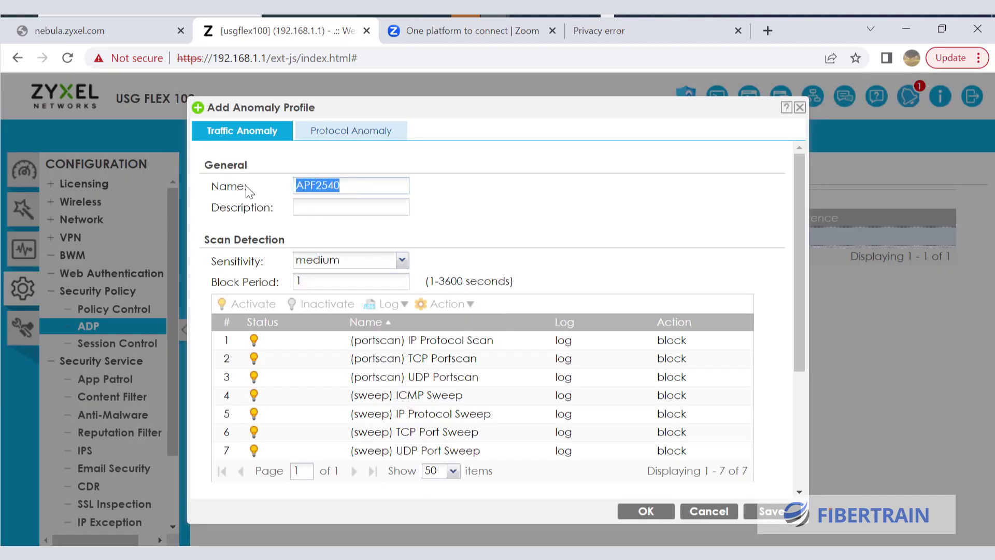
text(Bl)
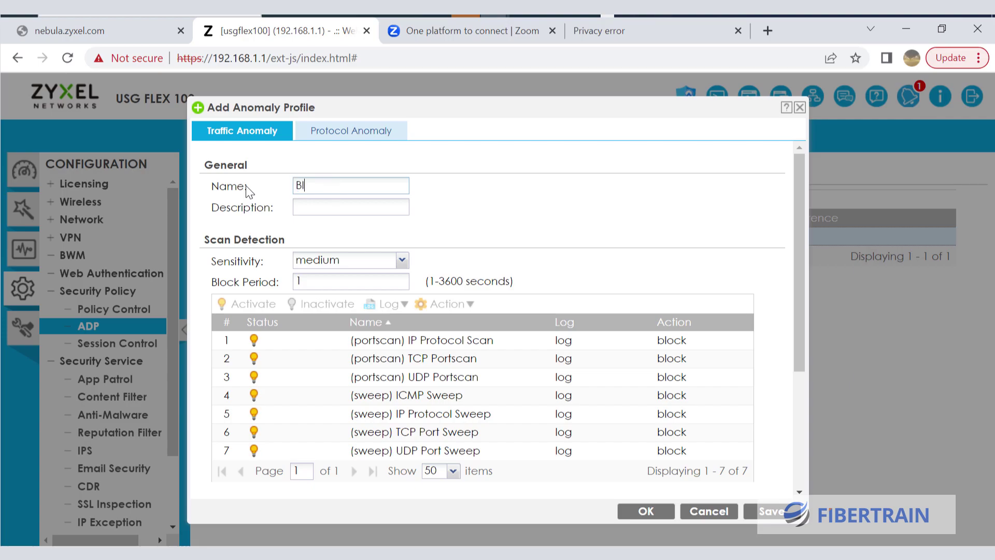
text(ock Susp)
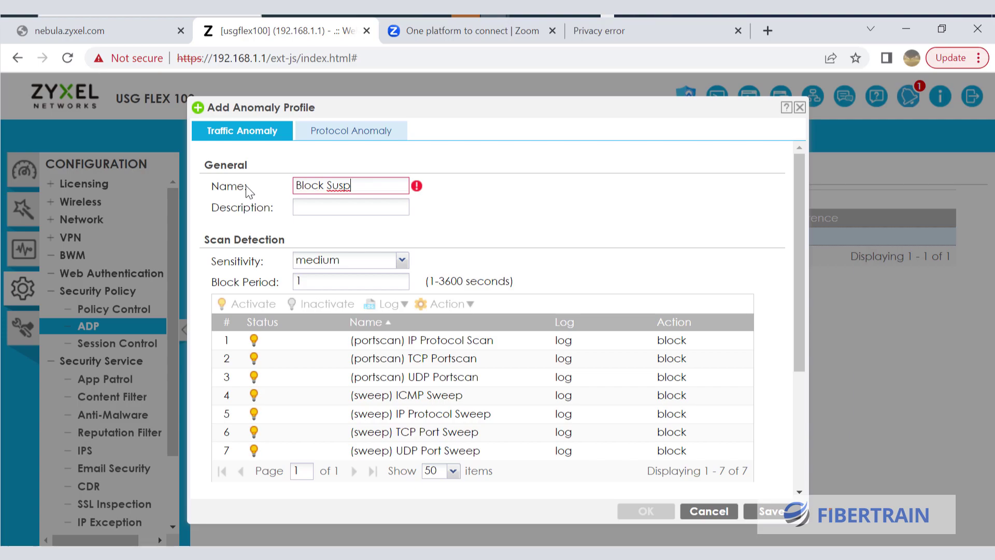
text(icious Activities)
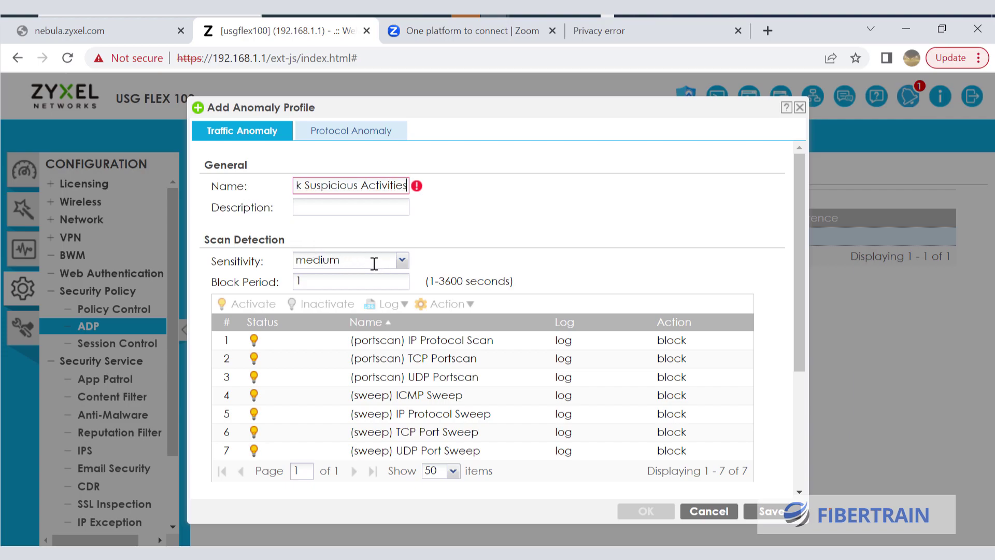
click(402, 261)
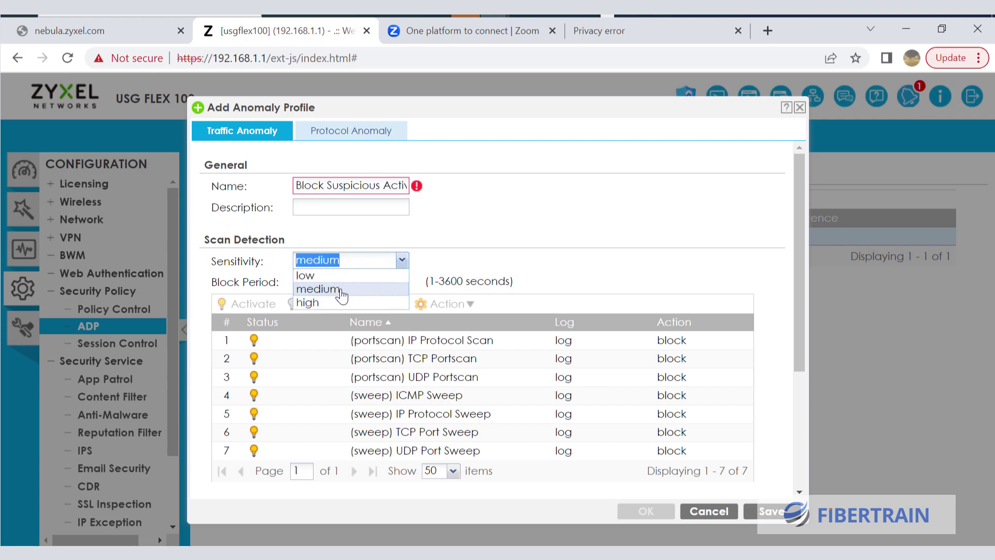
click(469, 260)
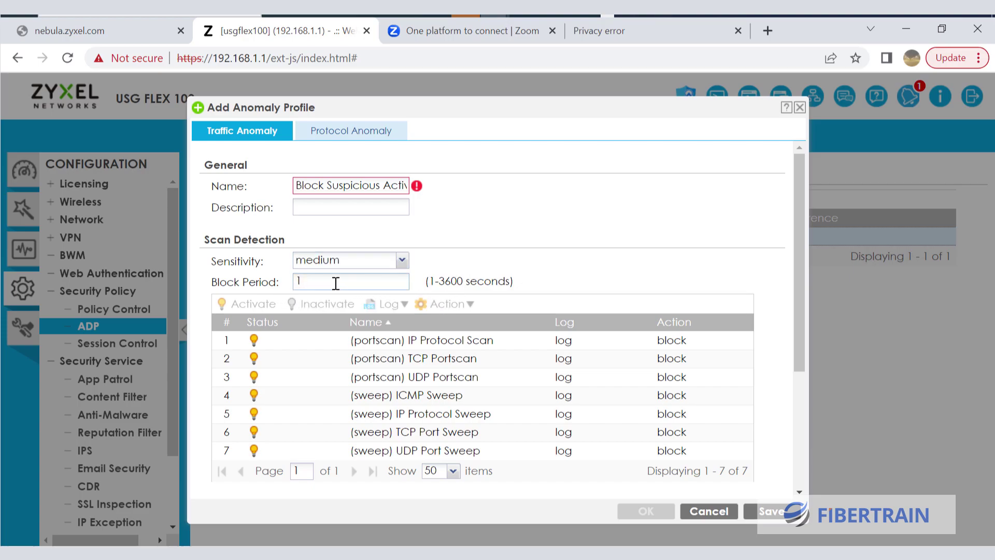
key(BackSpace)
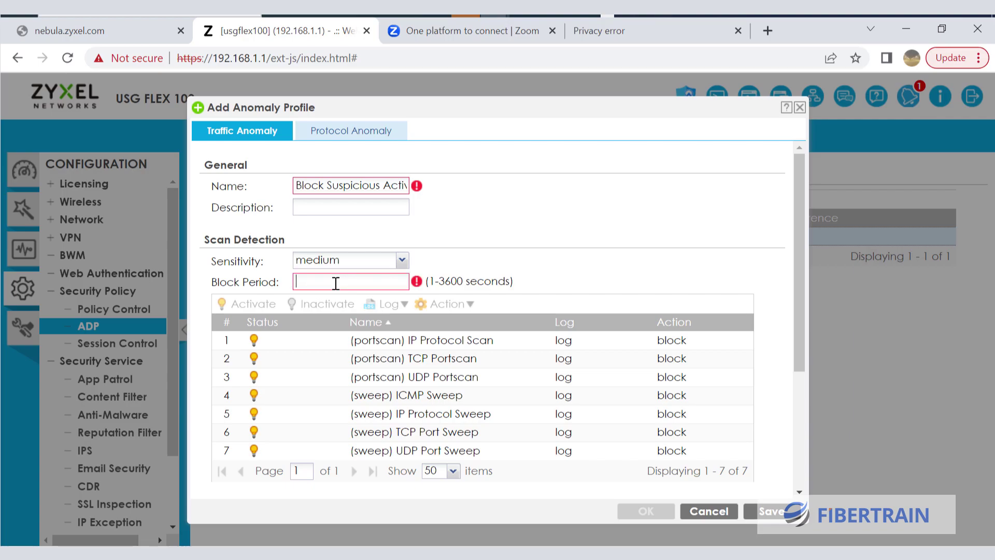
Enter 120 seconds for the scan detection and the flood detection block periods.
text(120)
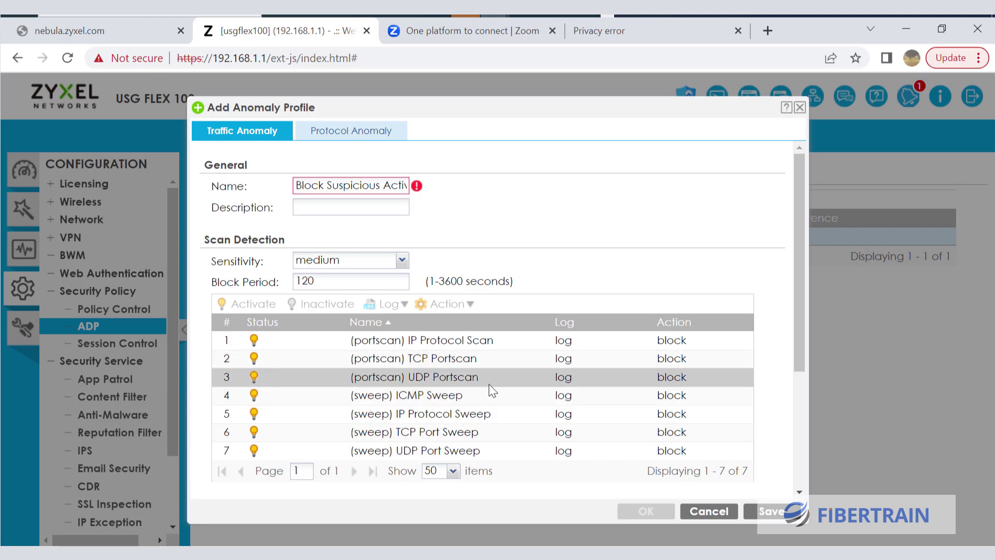
double_click(442, 340)
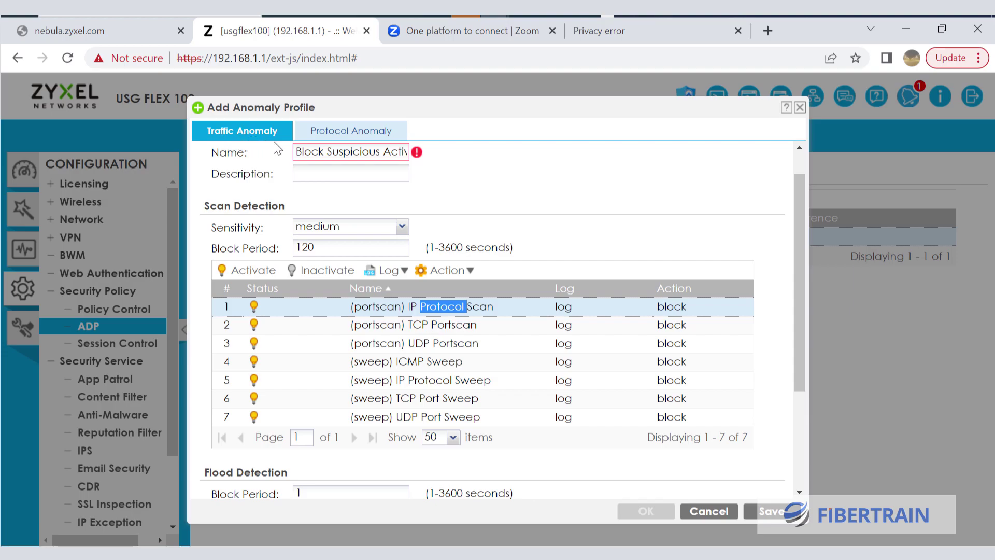
scroll(491, 290, down, 1)
scroll(490, 289, down, 3)
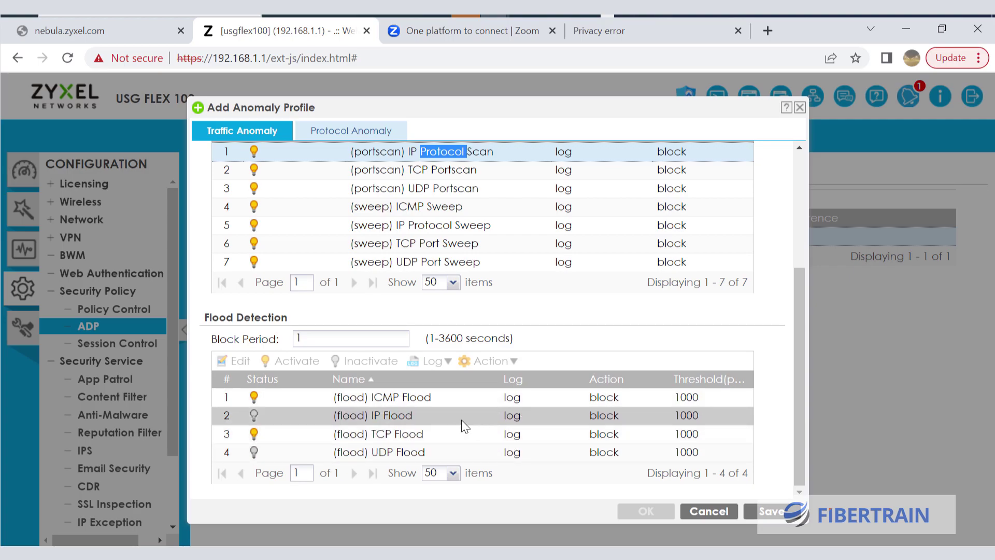
click(417, 399)
click(311, 337)
text(120)
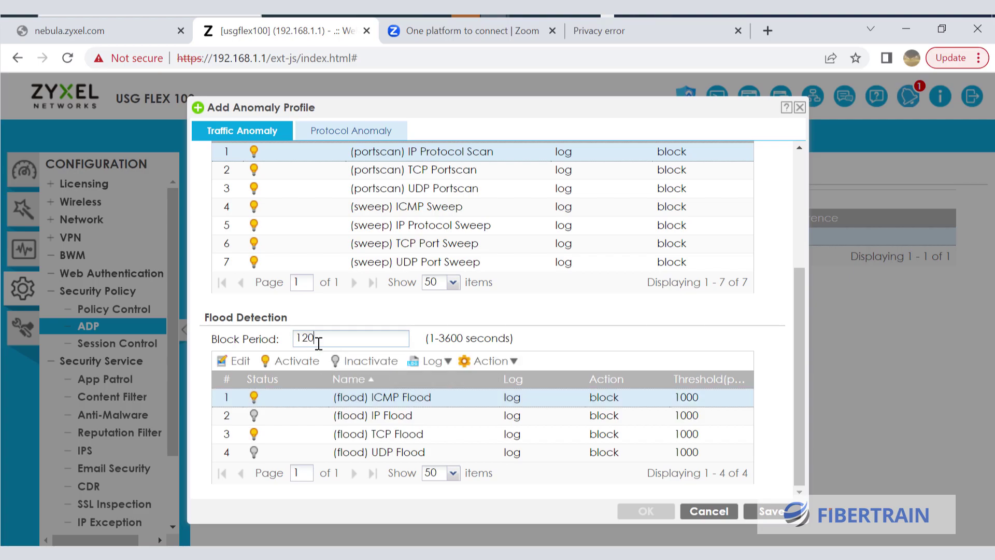
scroll(316, 289, up, 3)
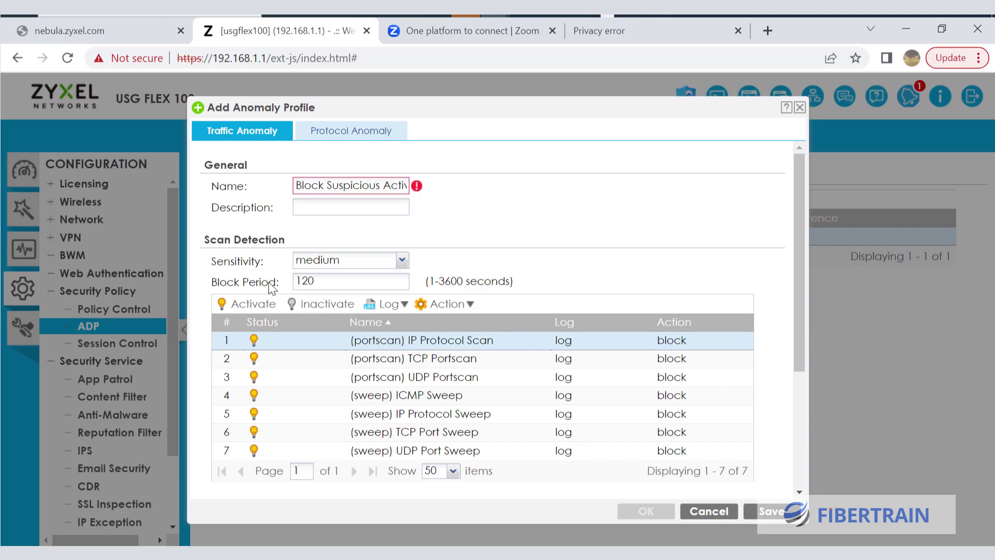
drag(318, 282, 296, 283)
drag(801, 217, 807, 362)
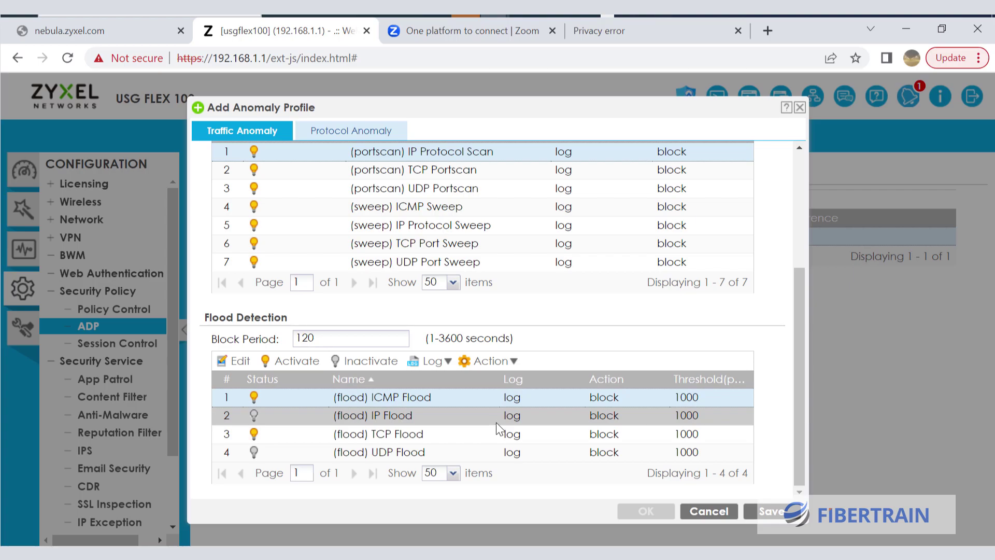
scroll(429, 398, up, 4)
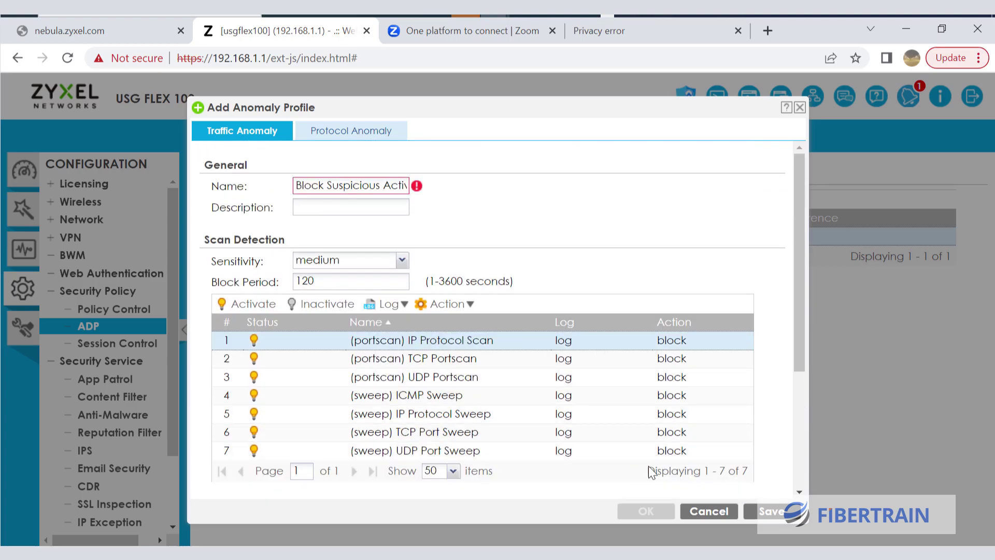
Save the anomaly profile, renamed Block-Scanning, so it joins ADP_PROFILE in the list.
click(768, 512)
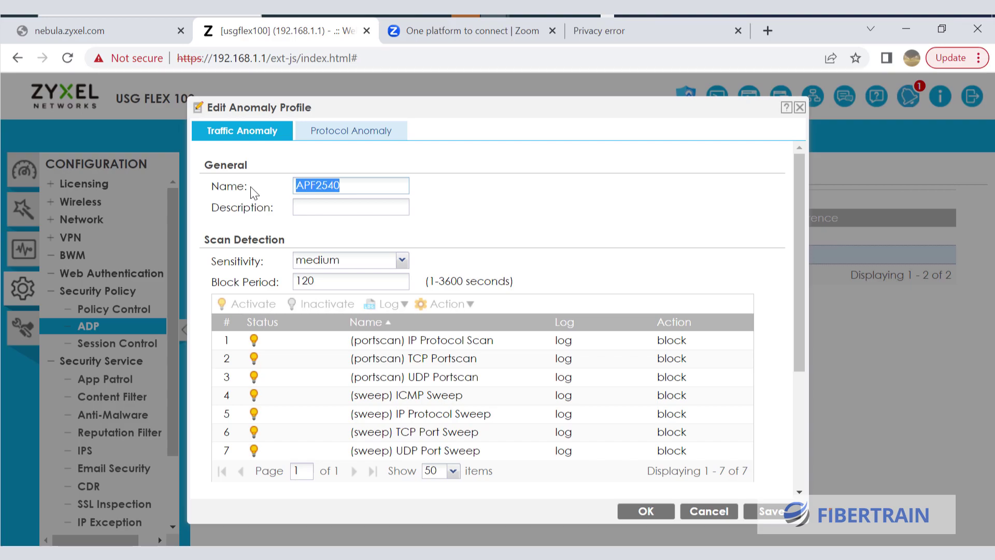
text(Block-Scanning)
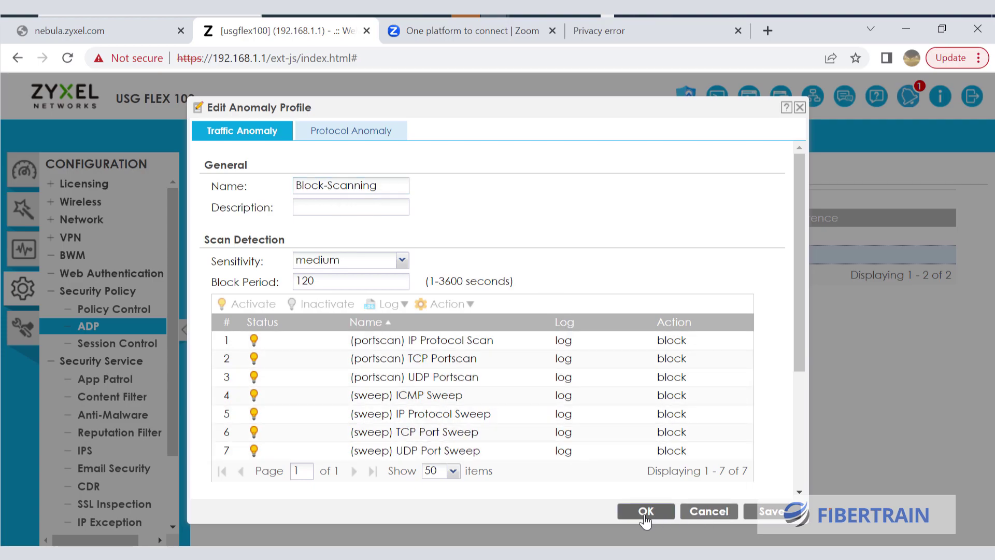
click(645, 515)
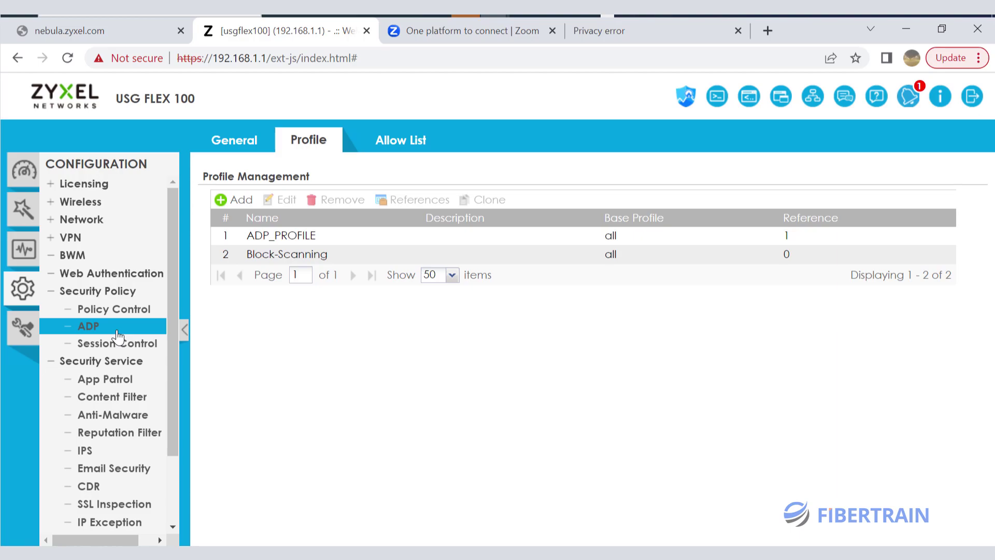
Open the Content Filter settings and select the BPP profile under Profile Management.
click(105, 399)
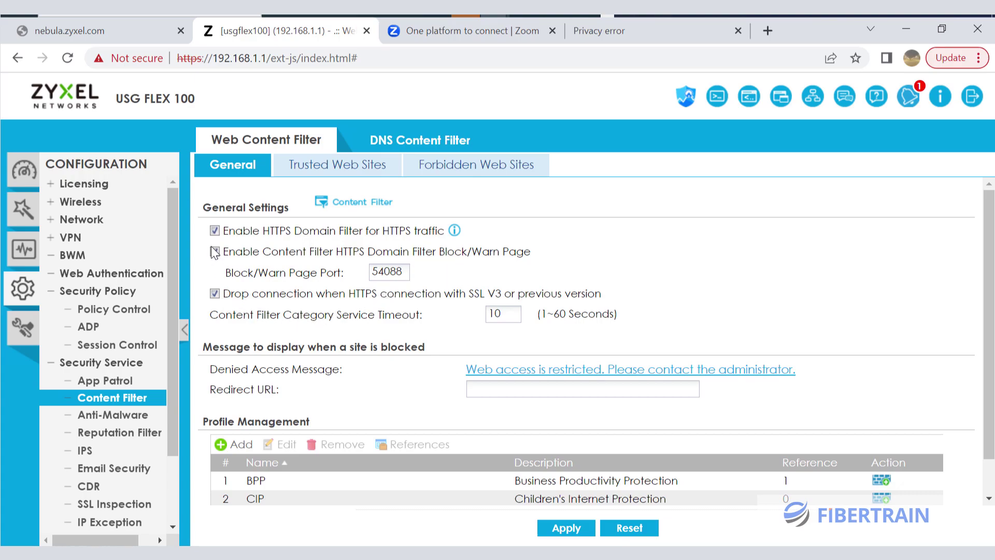
scroll(310, 311, down, 1)
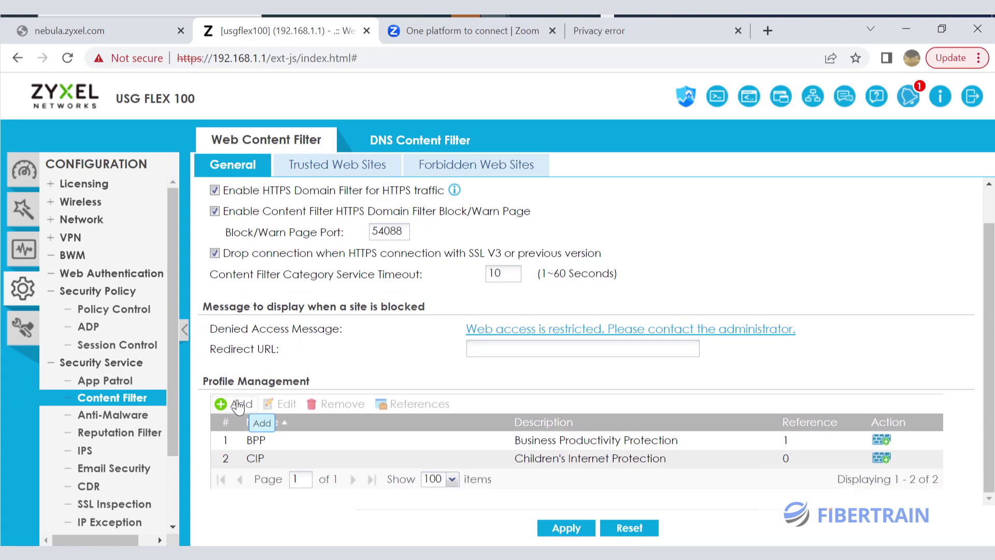
click(267, 440)
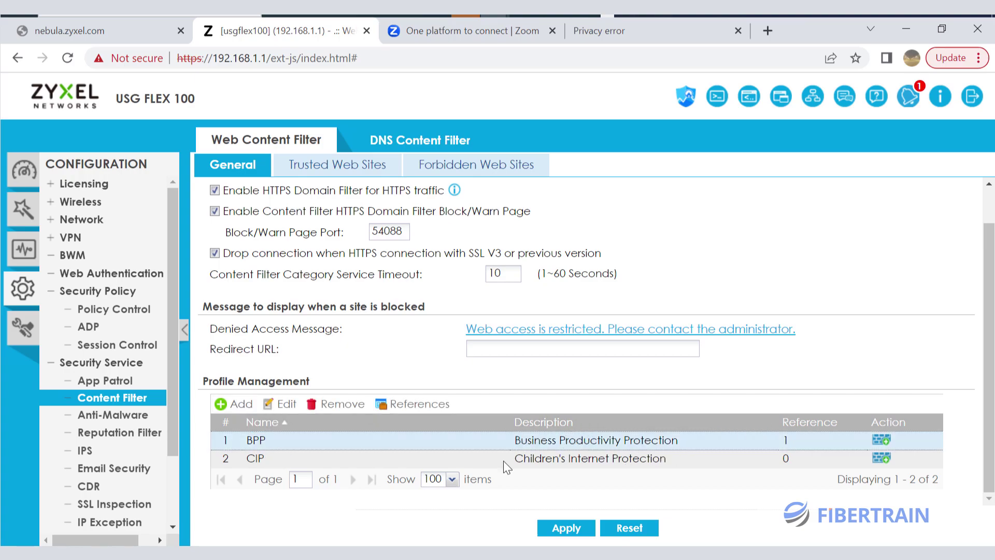
Start a new content filter profile with the category service on, SafeSearch and full logging off.
click(239, 404)
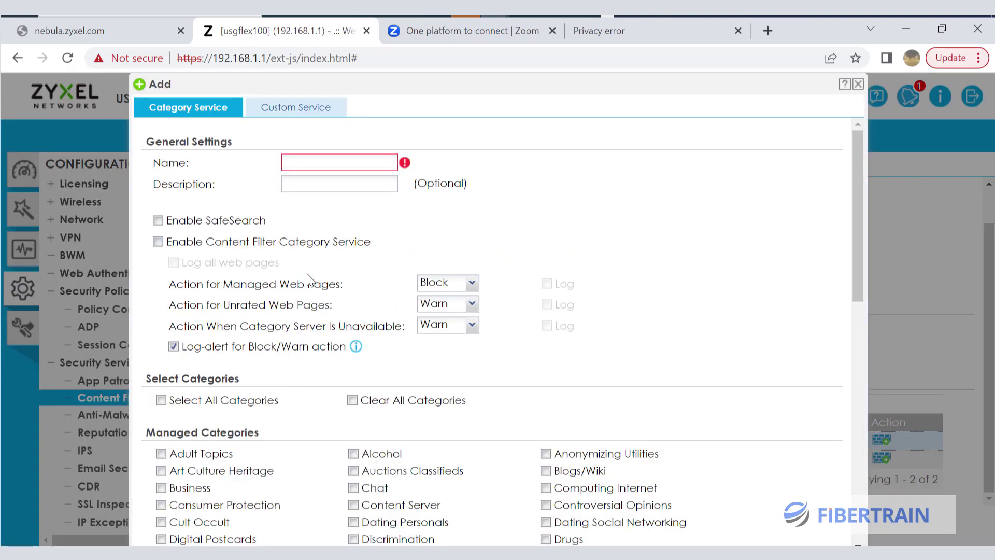
text(asss)
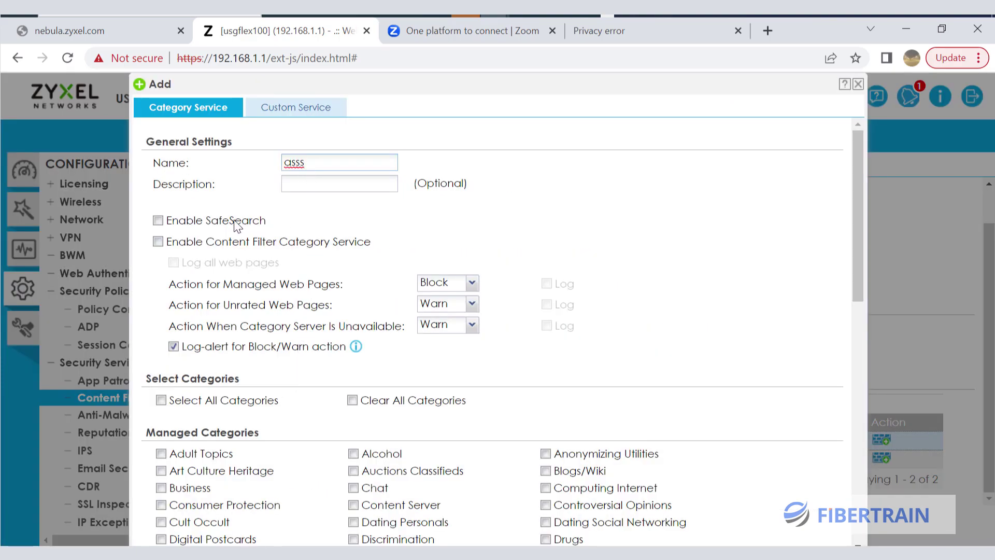
click(238, 222)
click(236, 223)
click(233, 244)
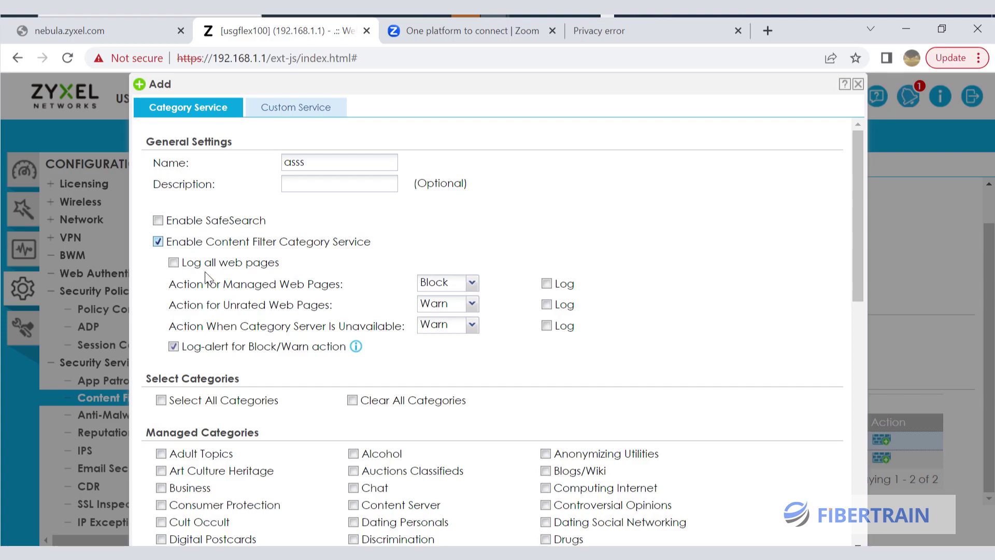
click(186, 269)
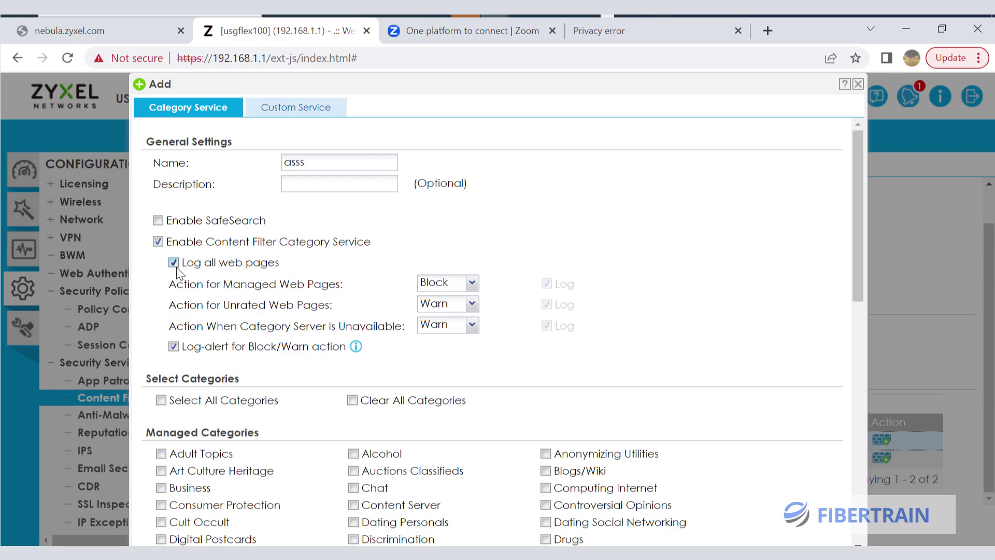
click(173, 263)
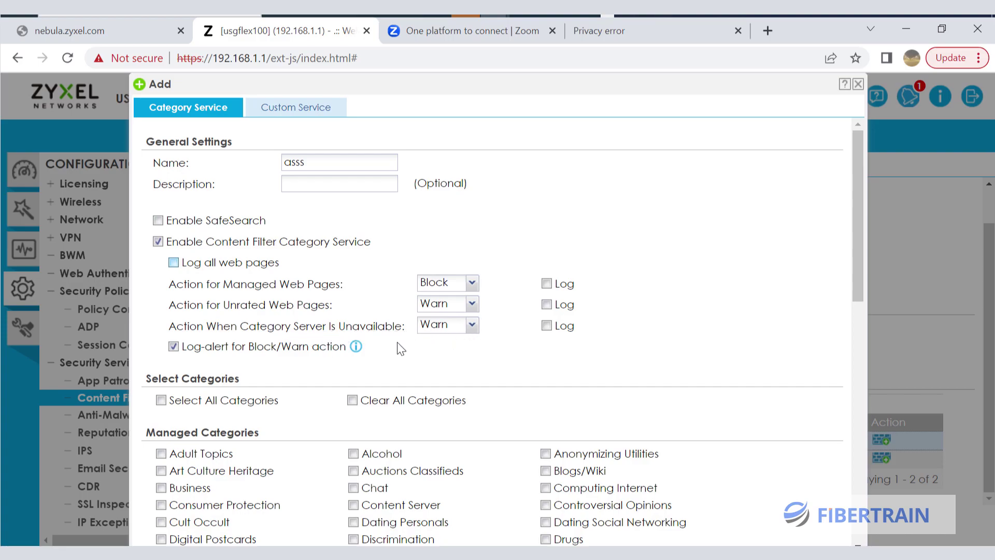
Tick Game Cartoon Violence, Games, Gambling, Gambling Related, General News and Health, then discard the profile.
scroll(389, 347, down, 5)
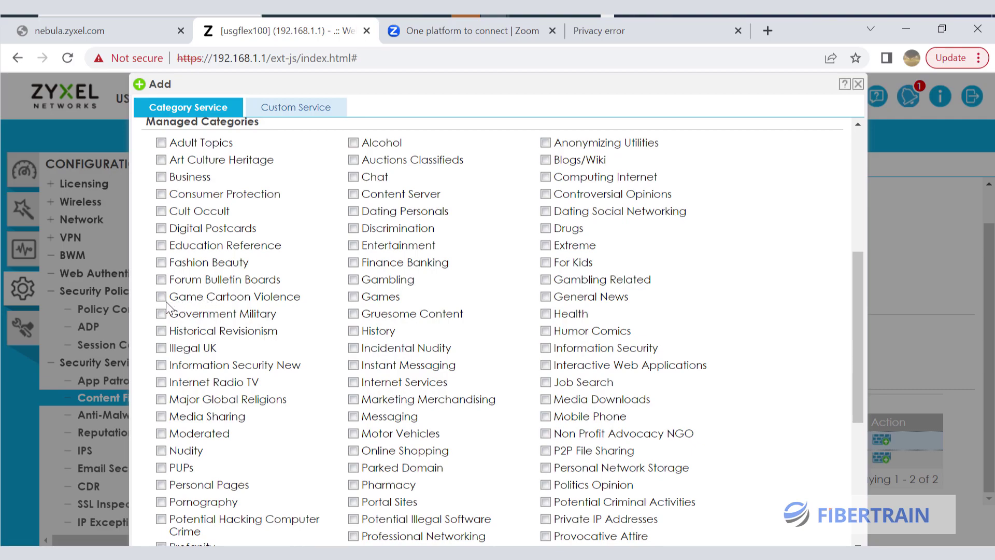
click(161, 297)
click(353, 296)
click(353, 280)
click(550, 280)
click(558, 296)
click(546, 314)
drag(861, 284, 851, 184)
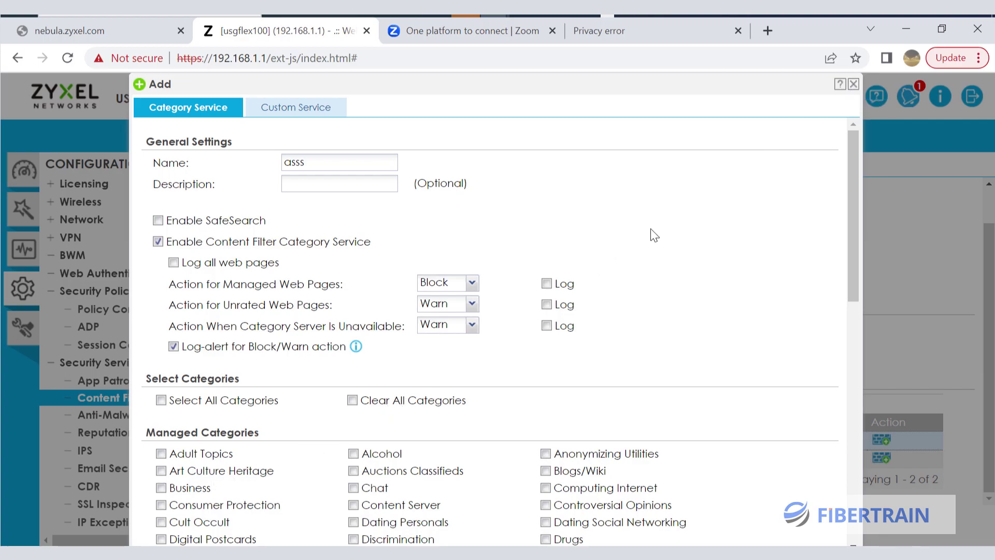
click(853, 85)
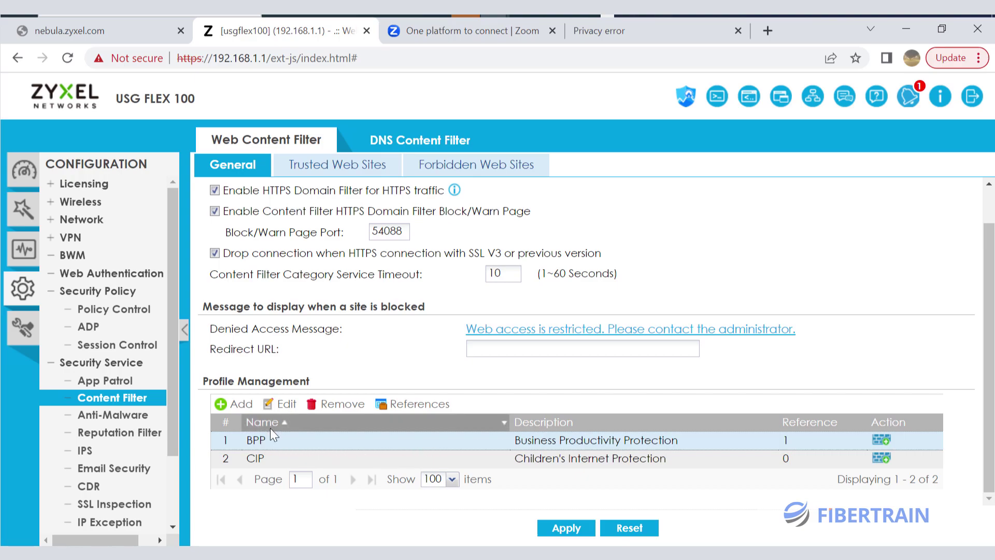
Open BPP for editing and scroll to its Managed Categories, where Gambling is checked.
click(283, 405)
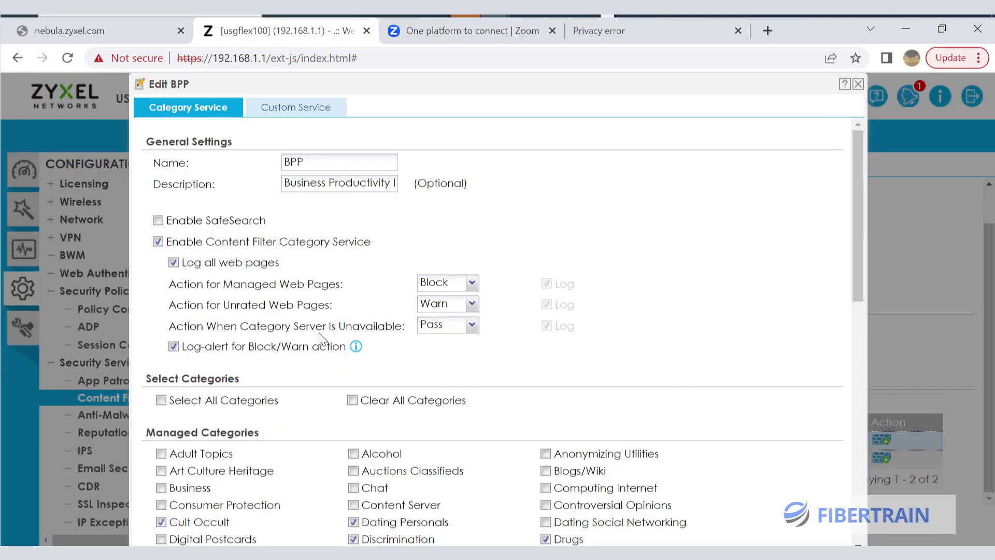
drag(334, 162, 267, 172)
scroll(371, 233, down, 7)
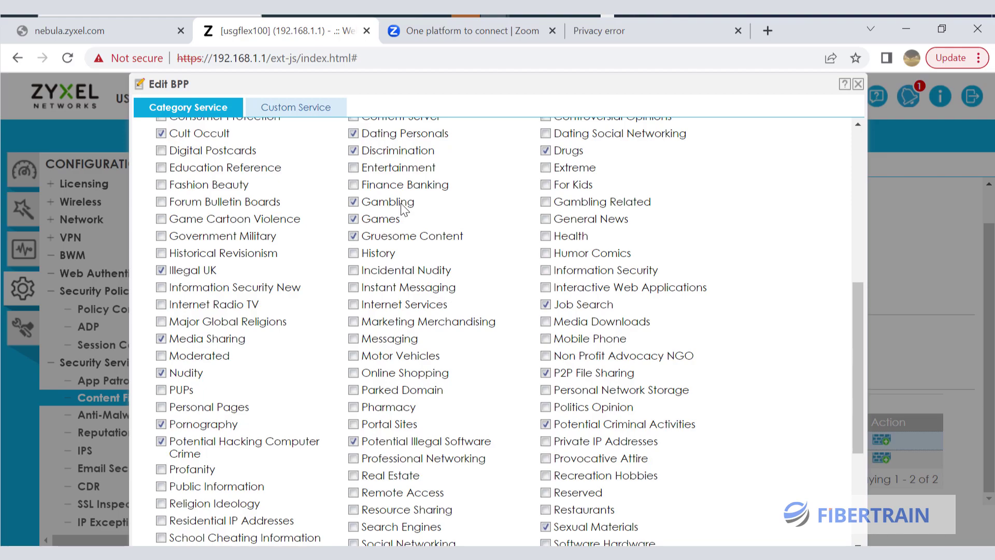
Search for bet9ja and open bet9ja.com, which shows a connection-not-private error.
click(637, 27)
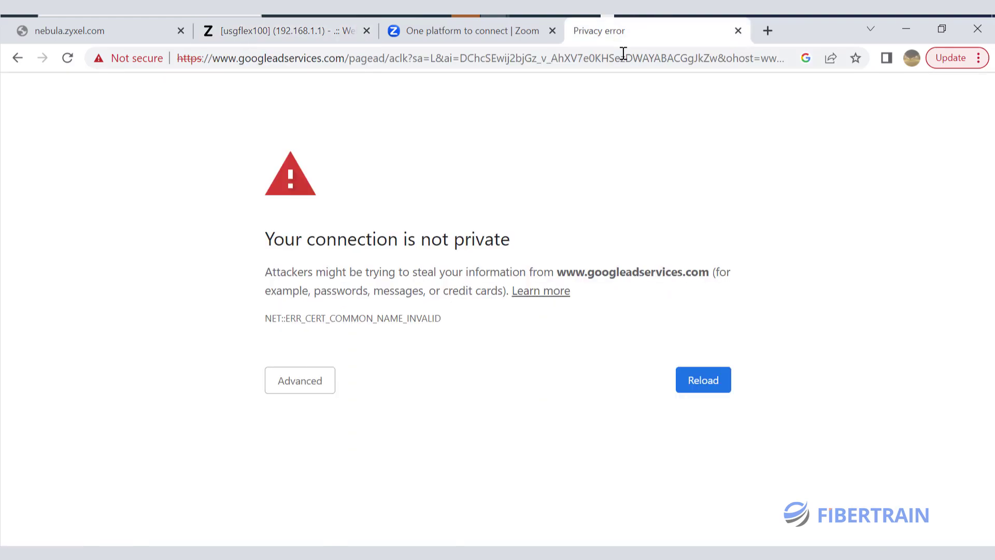
click(343, 60)
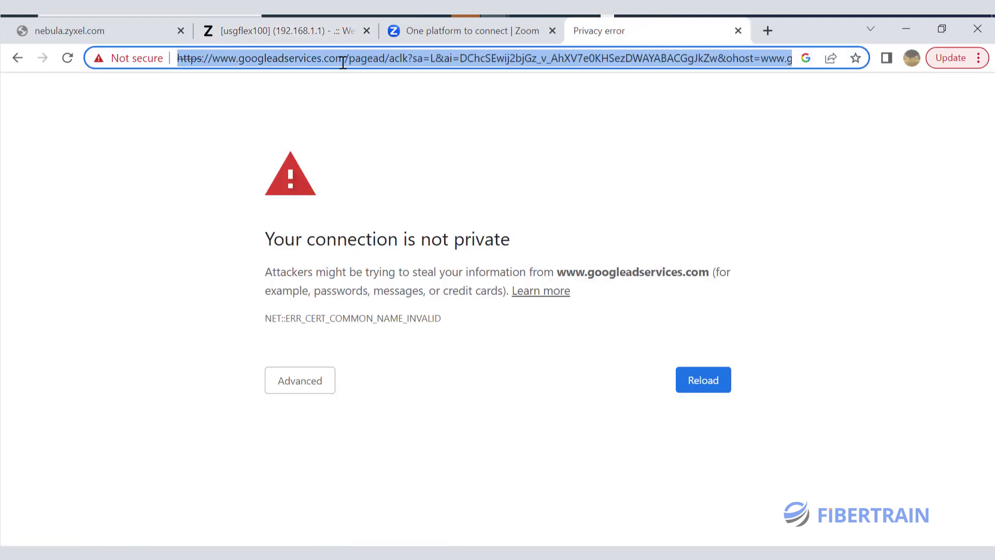
text(betting)
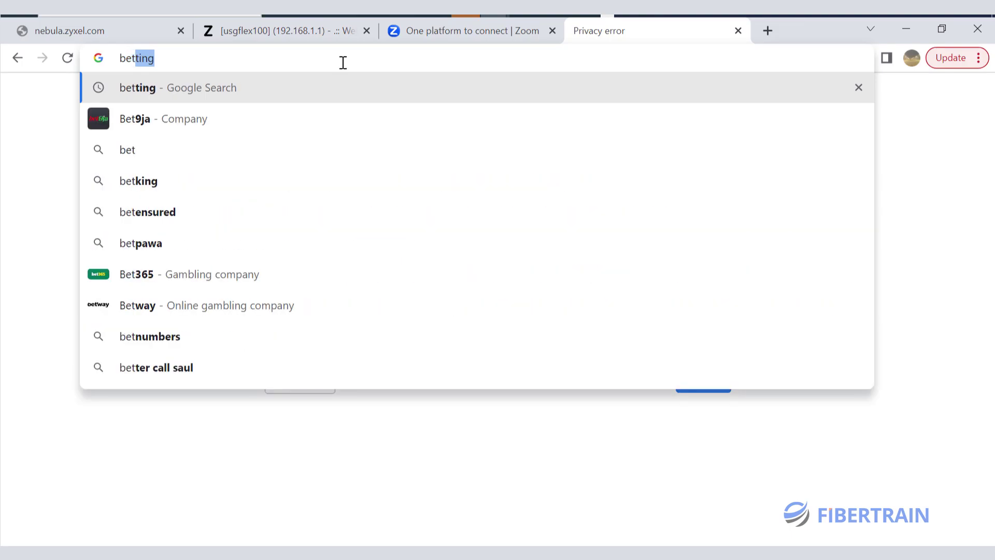
click(194, 118)
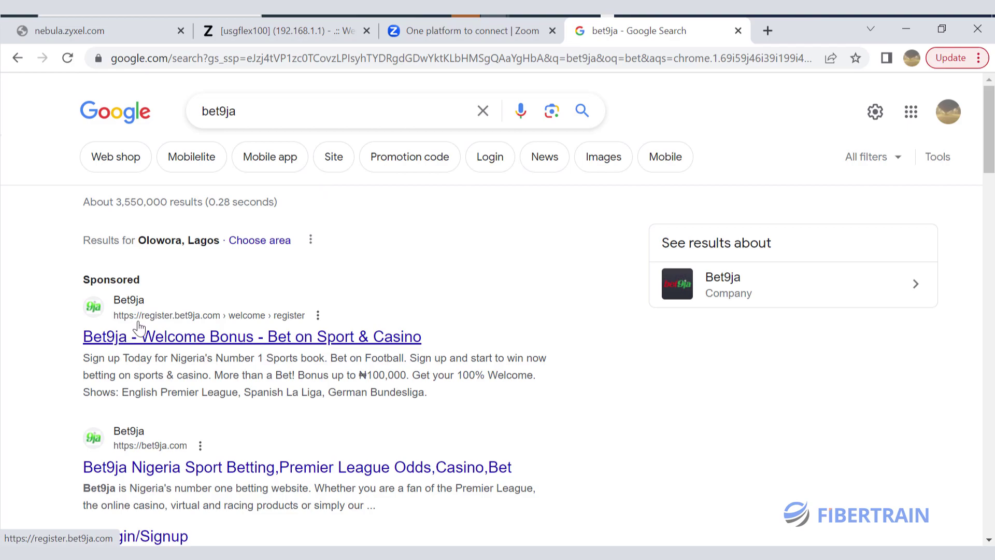
scroll(139, 328, down, 1)
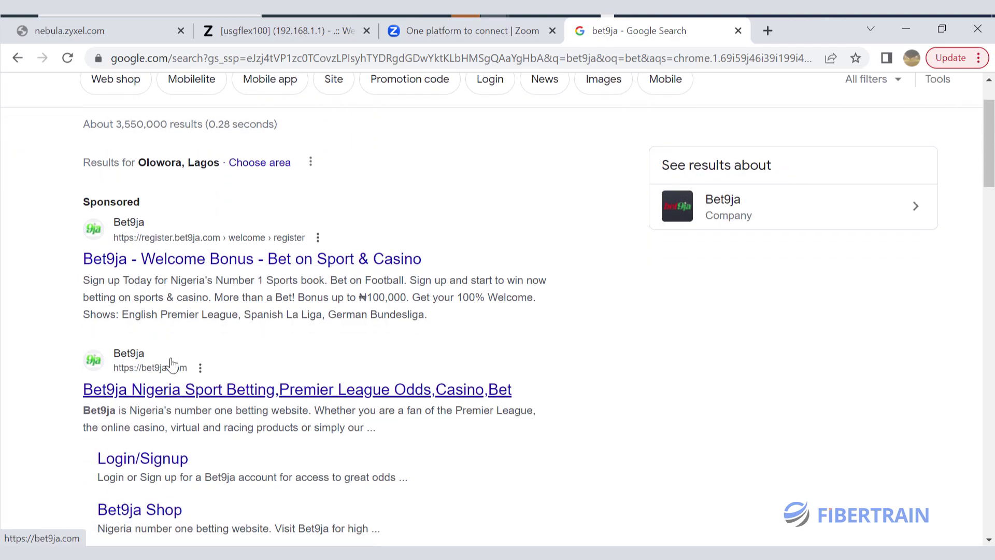
click(150, 383)
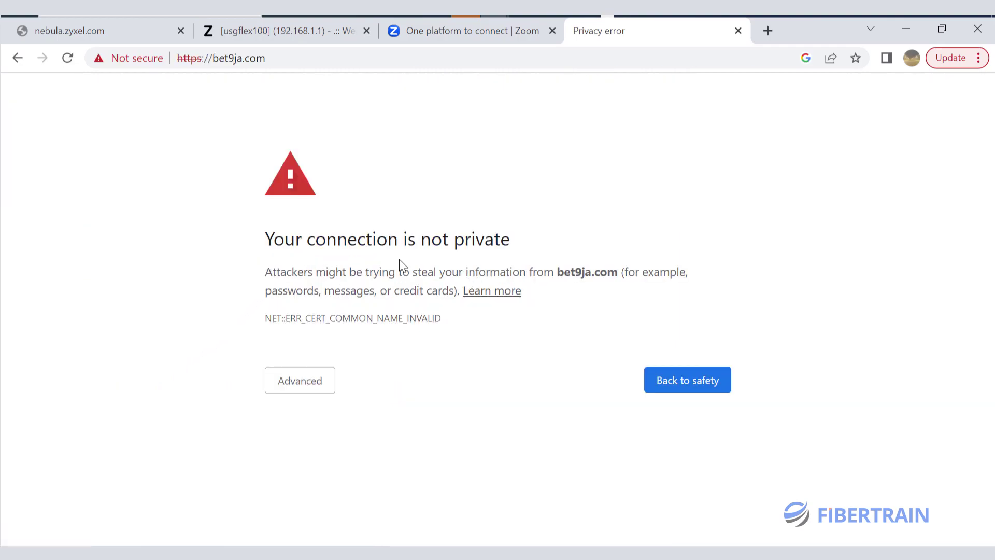
drag(265, 240, 545, 244)
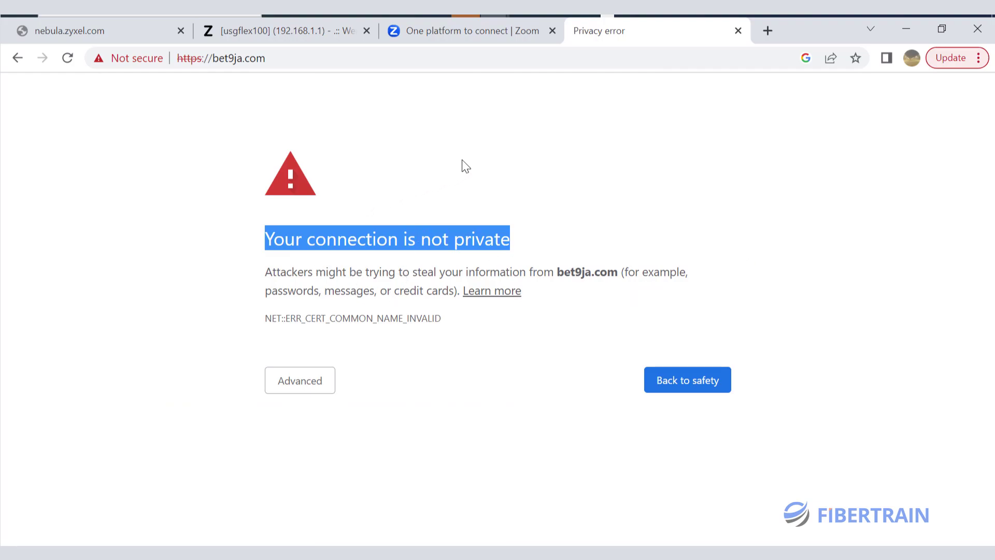
Close the Edit BPP dialog without changes and return to the bet9ja error tab.
click(286, 34)
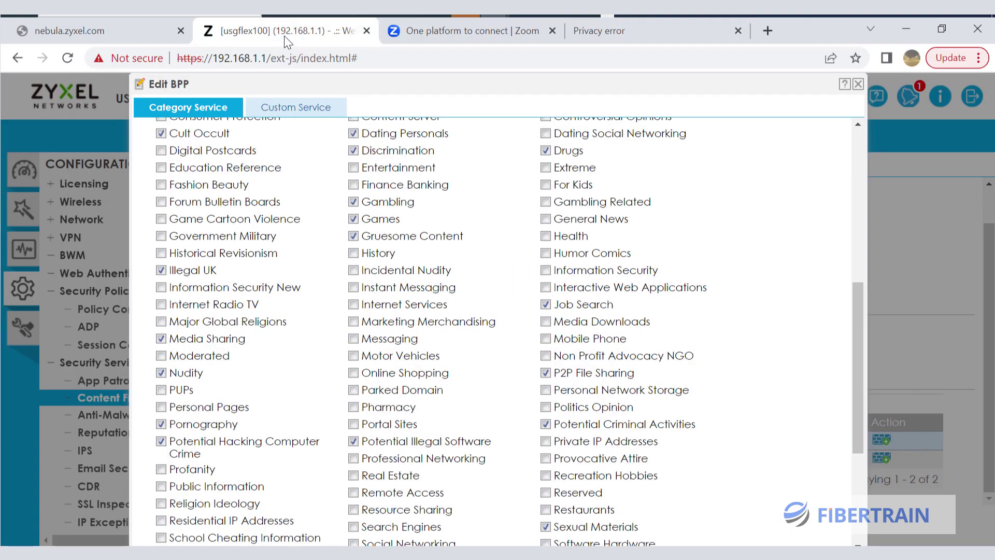
click(857, 84)
click(646, 32)
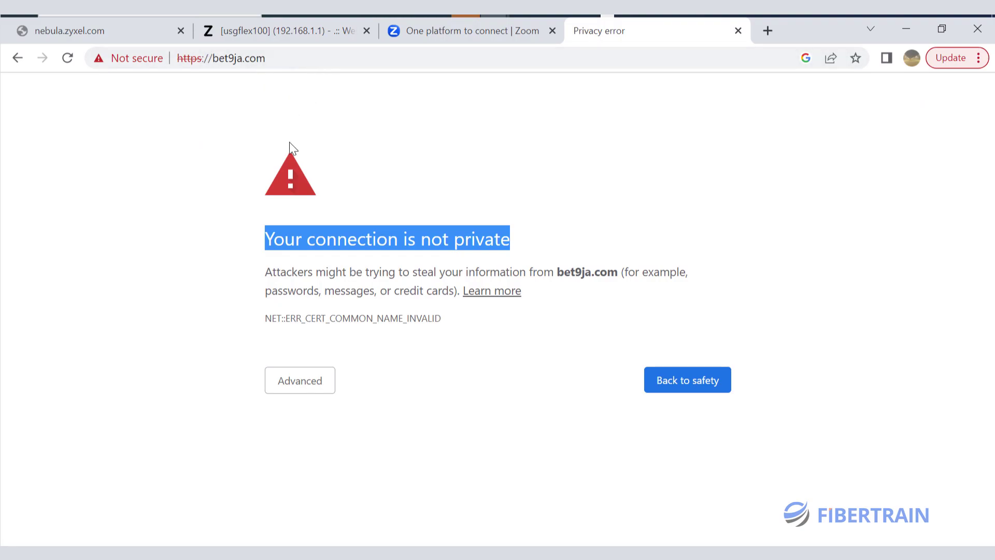
Highlight the privacy error message, then go back to the router's Content Filter page listing BPP and CIP.
drag(265, 186, 569, 322)
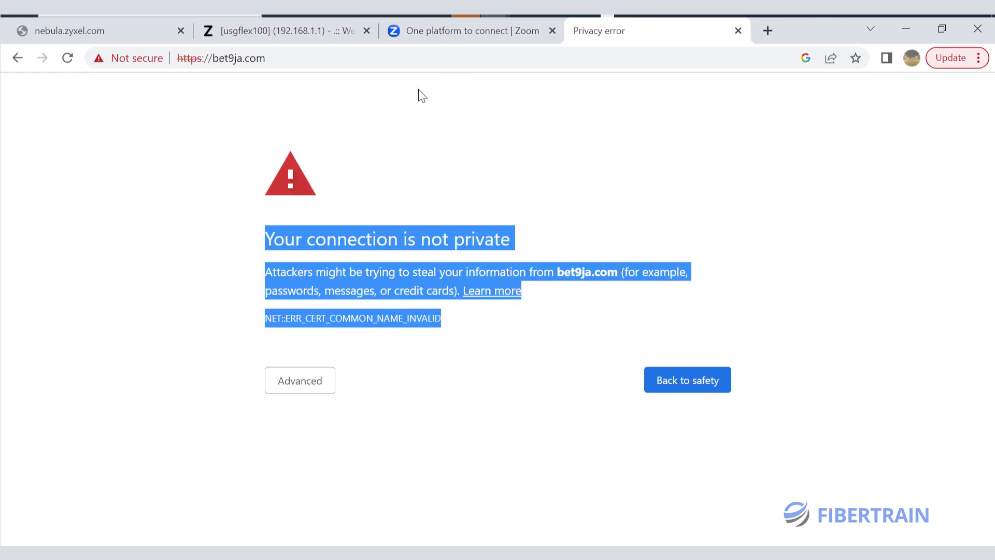
click(286, 36)
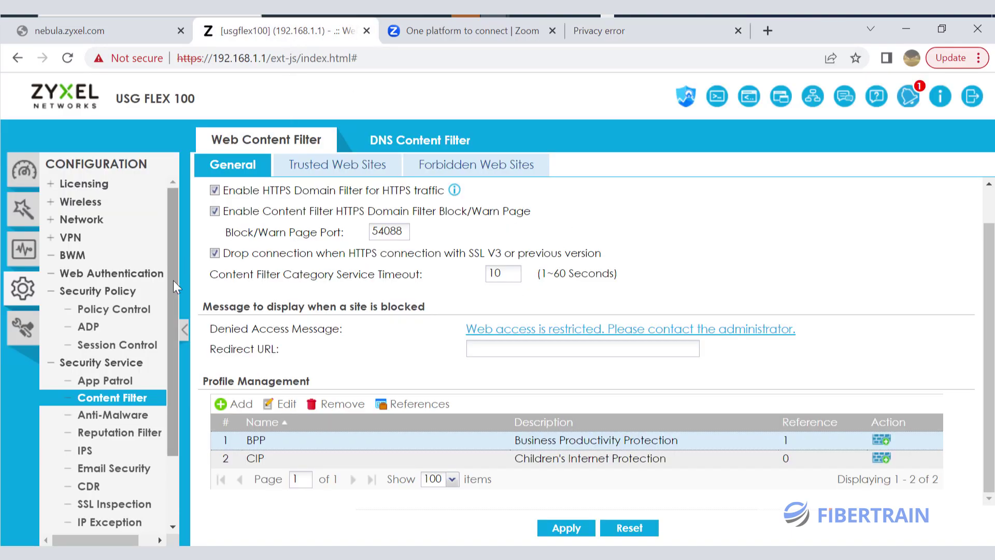
drag(173, 262, 175, 375)
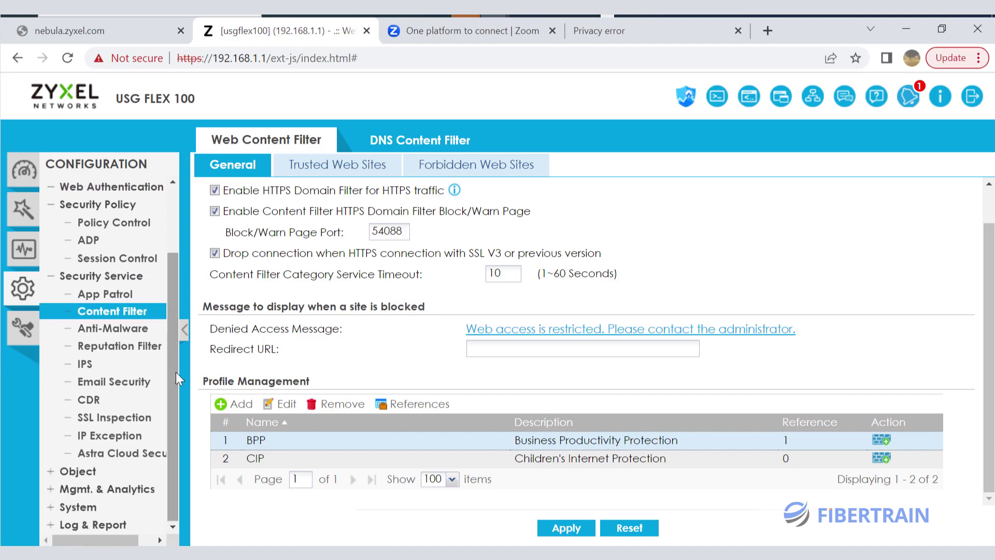
click(632, 33)
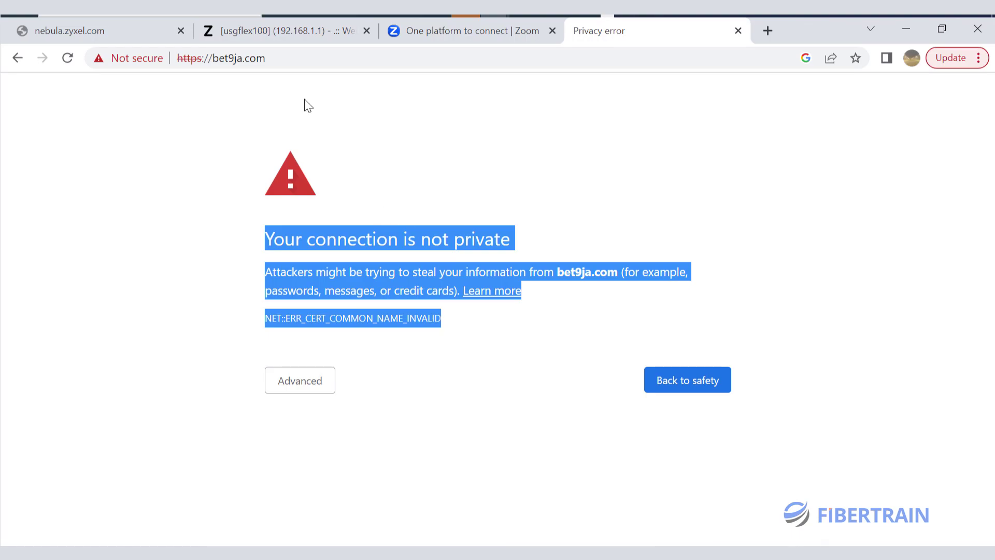
click(260, 34)
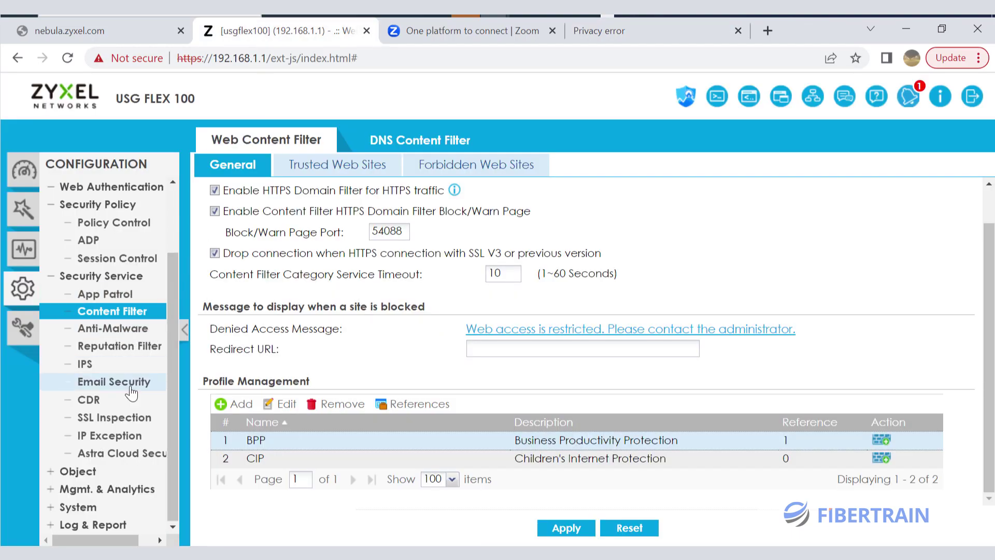
Add SSL inspection profile 'aaa' with description 'a' and the default CA certificate, and save it.
click(124, 417)
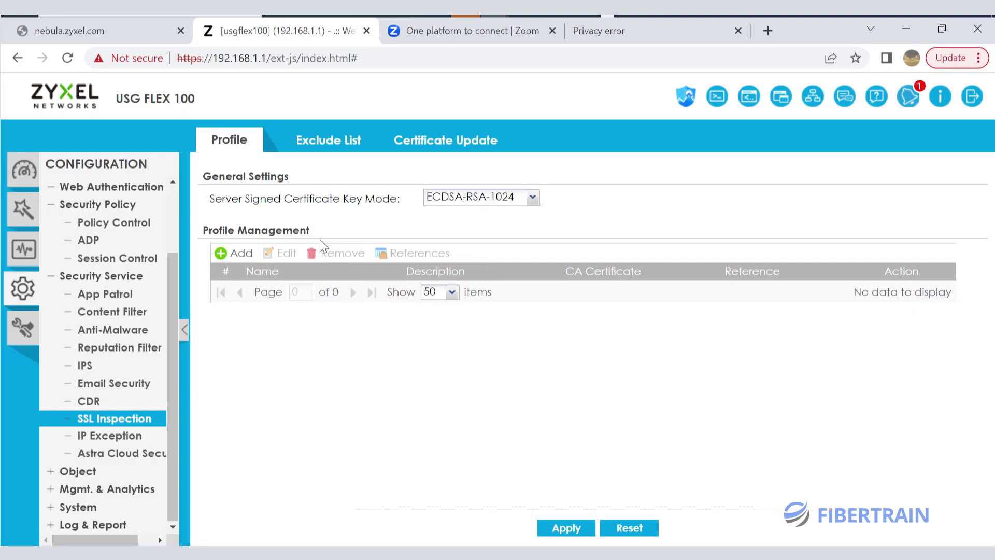
click(238, 254)
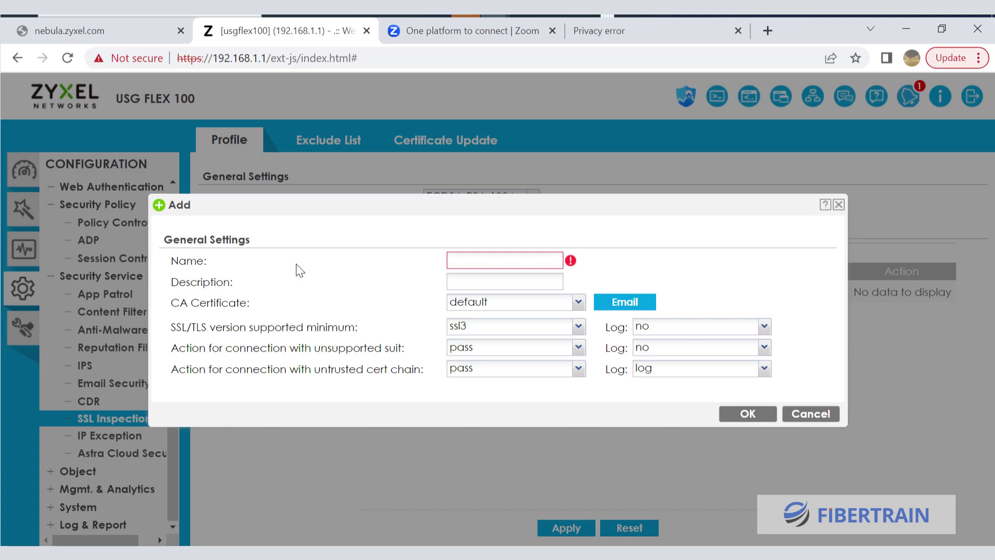
click(472, 266)
text(aaa)
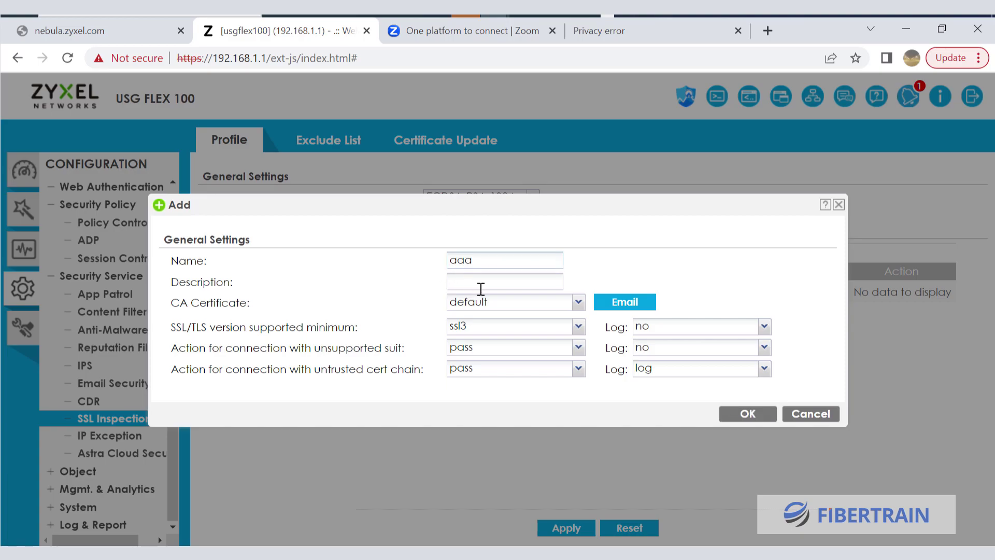
text(a)
click(579, 306)
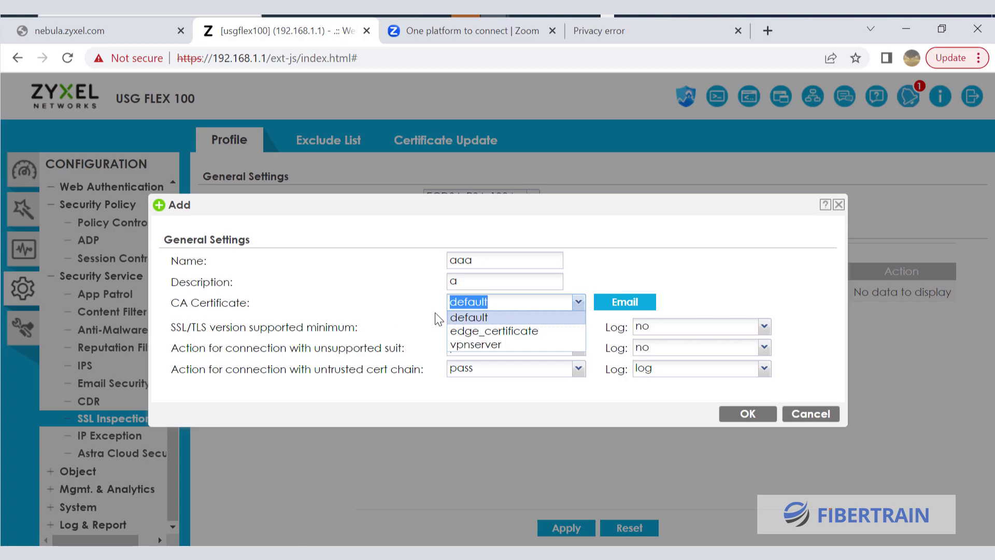
click(388, 301)
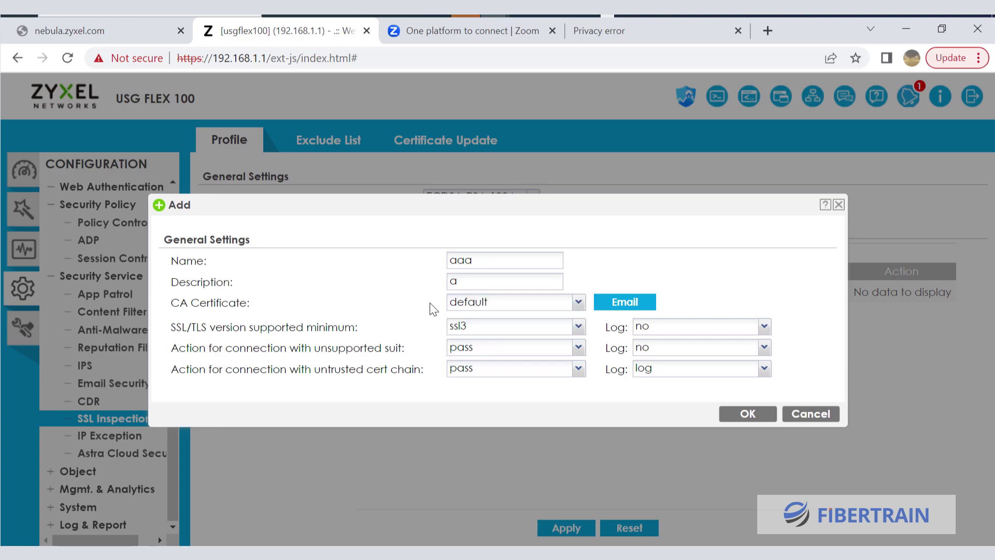
click(578, 305)
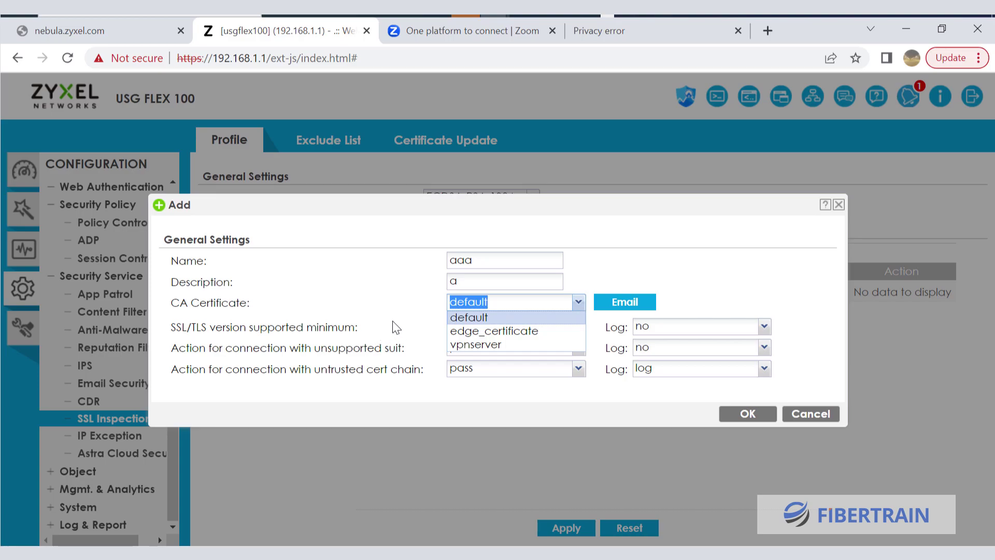
click(415, 303)
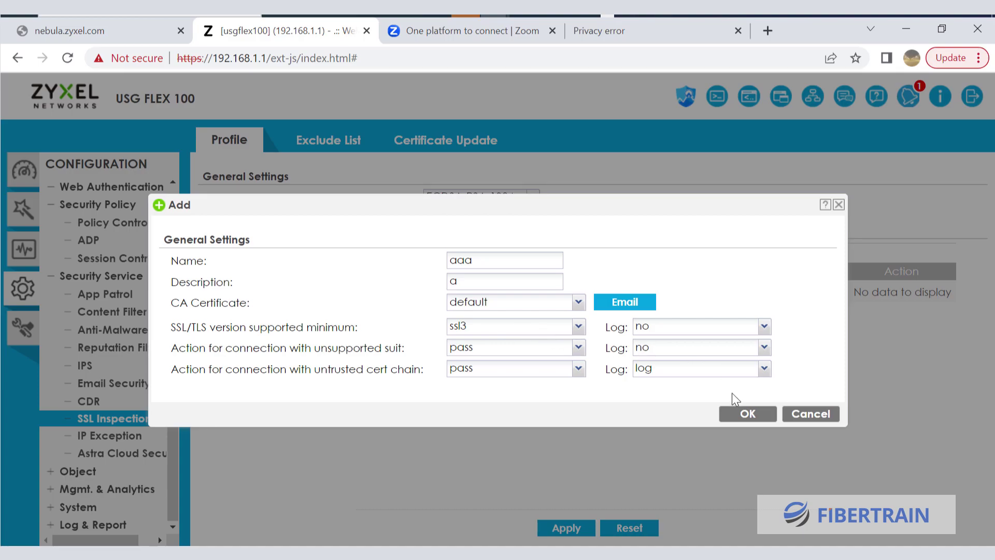
click(748, 414)
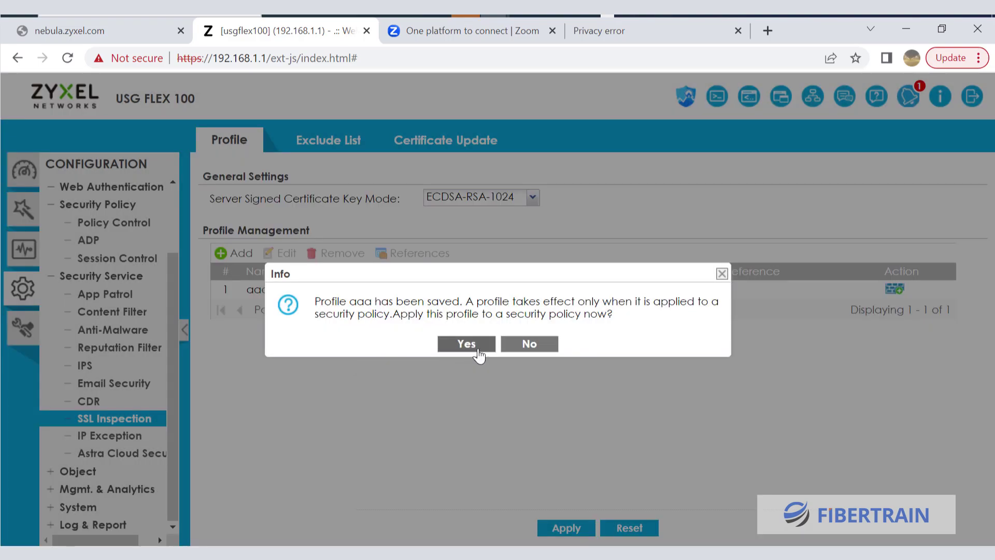
Cancel applying profile aaa to LAN1_Outgoing and go to Security Policy > Policy Control.
click(466, 344)
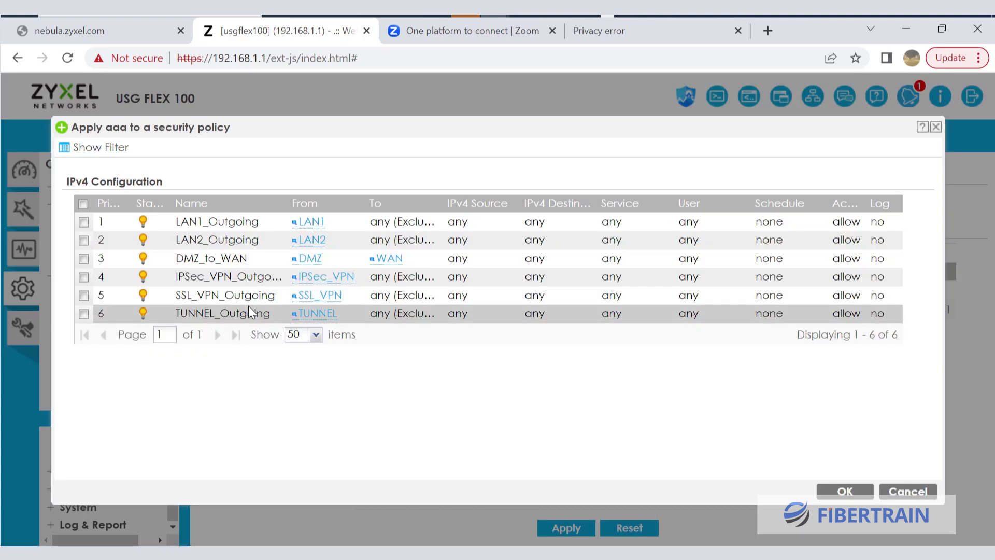
click(83, 222)
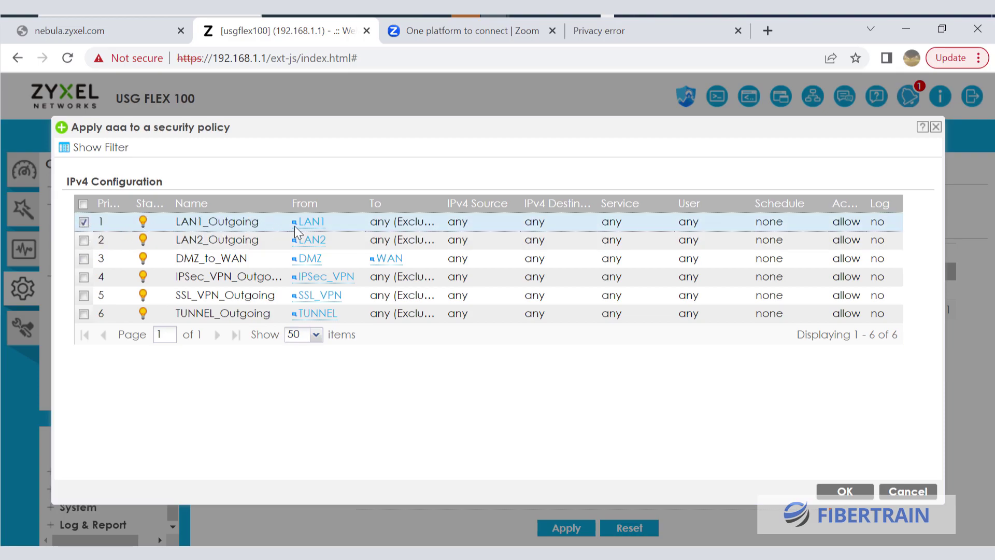
click(907, 492)
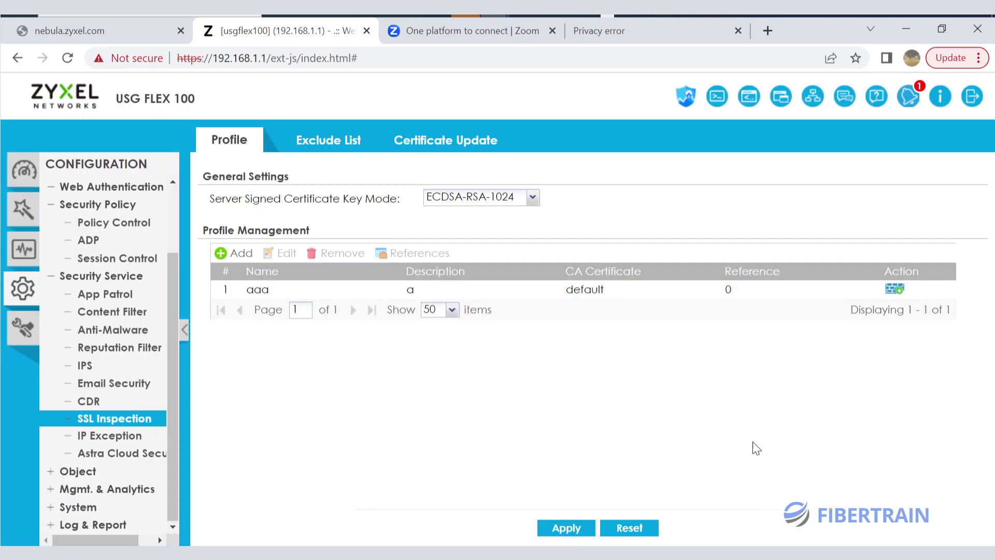
click(90, 224)
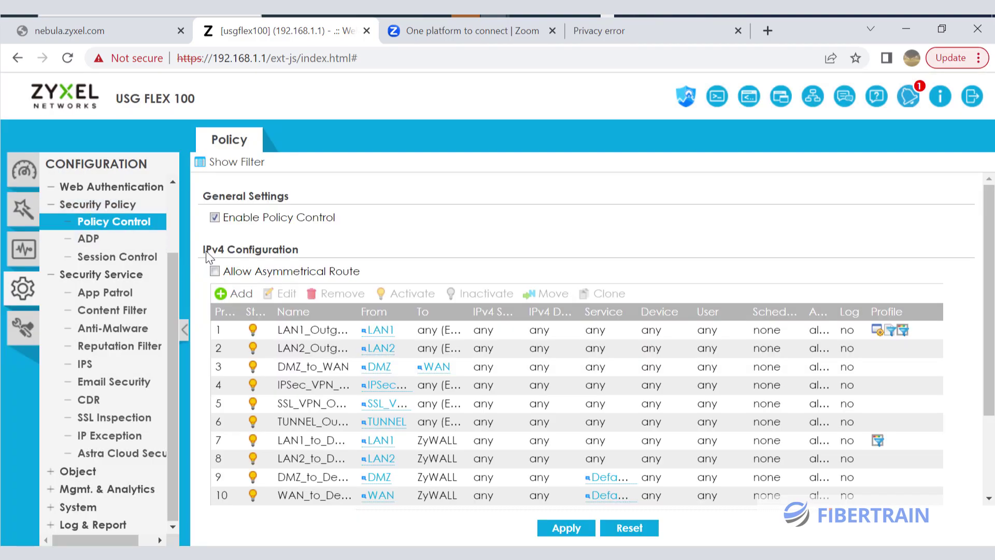
Set the LAN1_Outgoing policy's SSL Inspection profile to aaa, then return to the bet9ja.com tab.
click(305, 334)
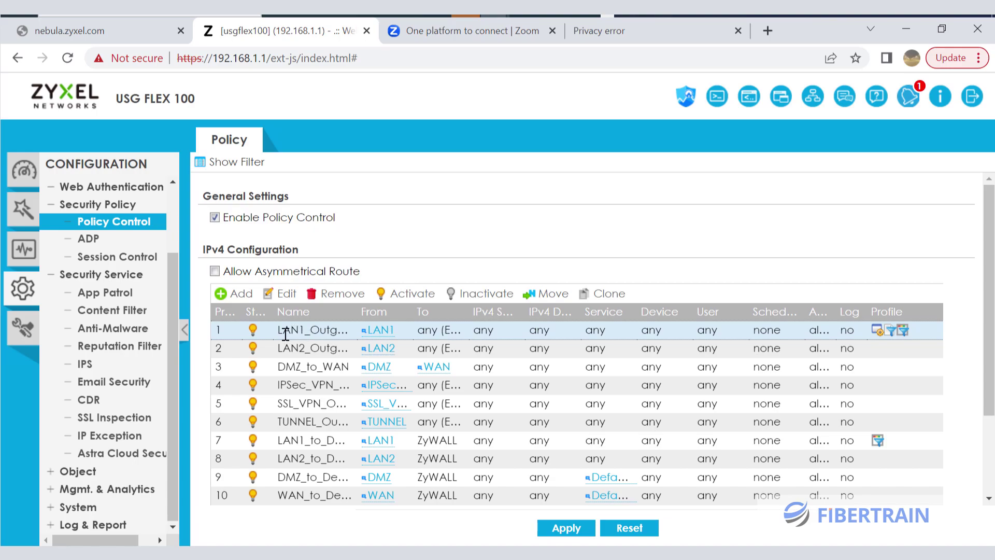
click(284, 294)
scroll(514, 274, down, 3)
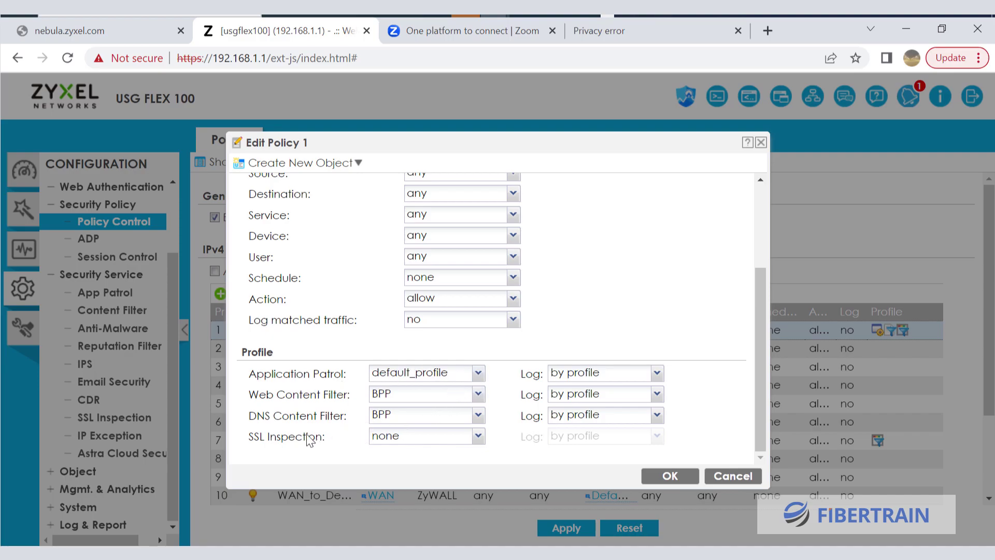
click(478, 436)
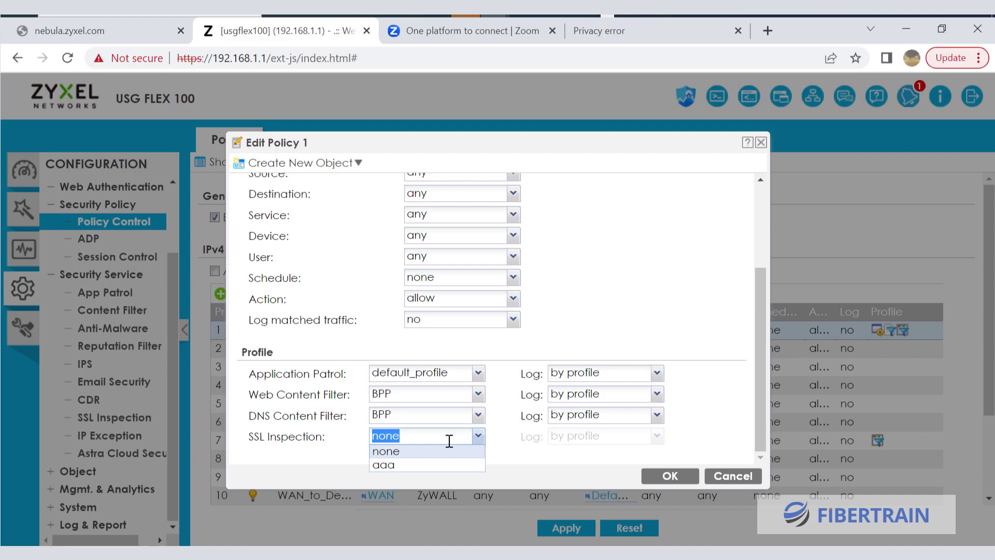
click(401, 465)
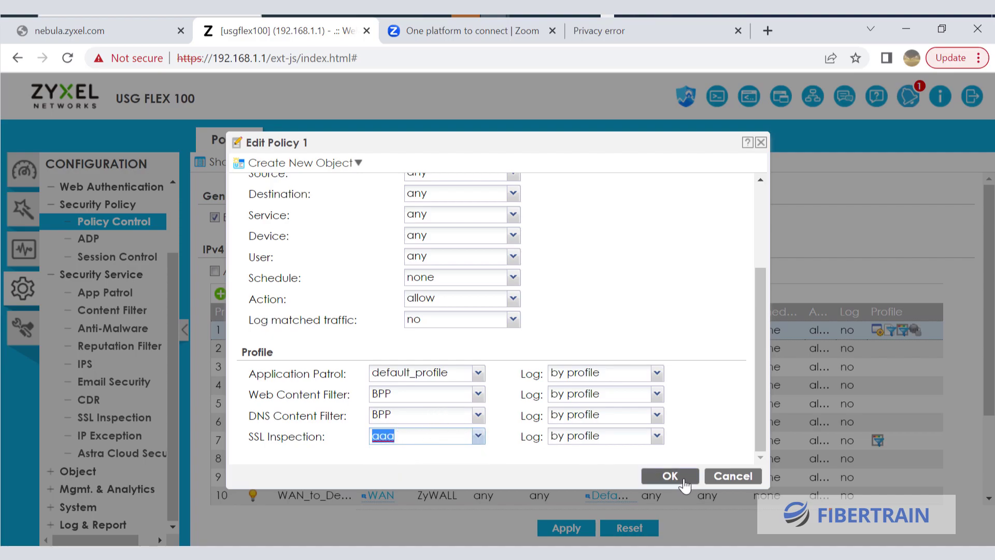
click(670, 475)
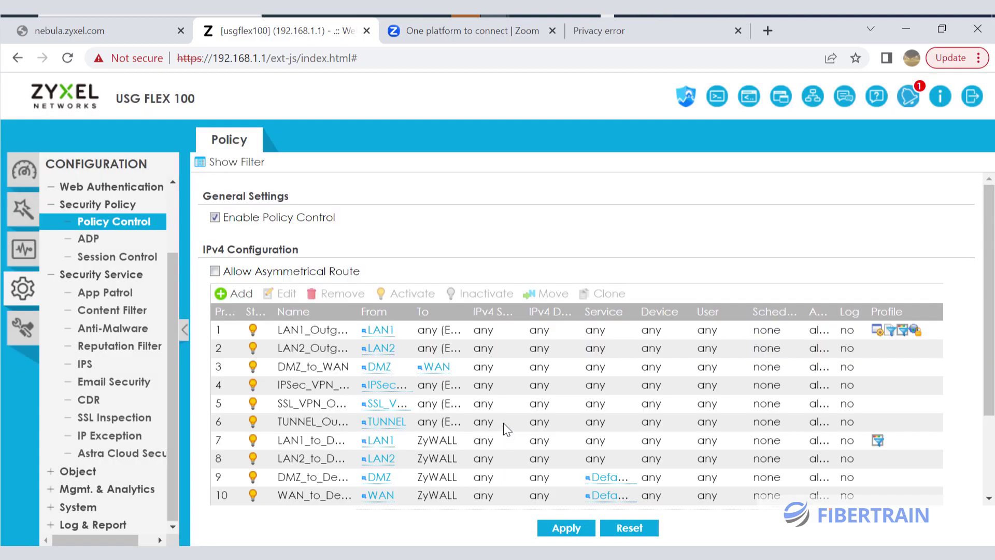
click(629, 32)
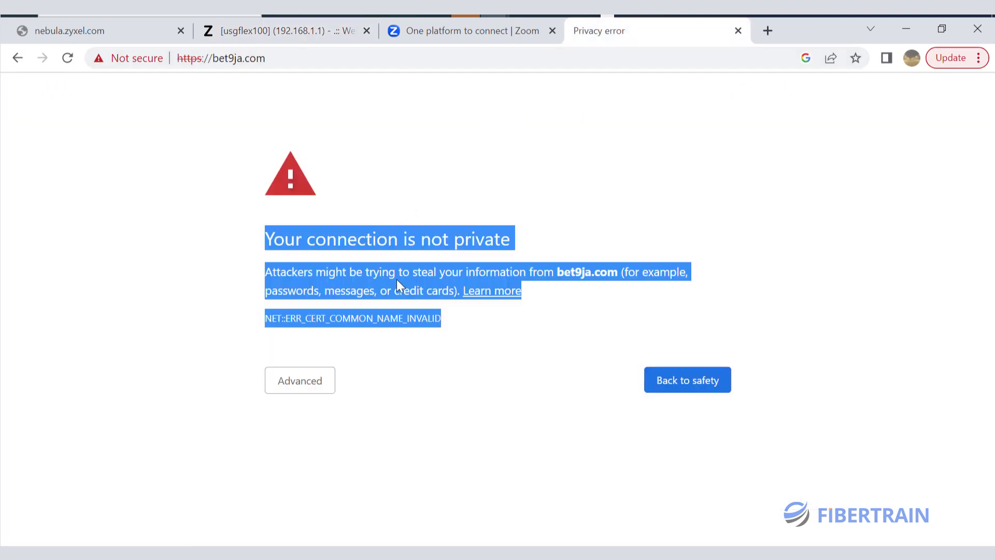
Reload bet9ja.com to confirm it now fails with NET::ERR_CERT_AUTHORITY_INVALID.
click(67, 59)
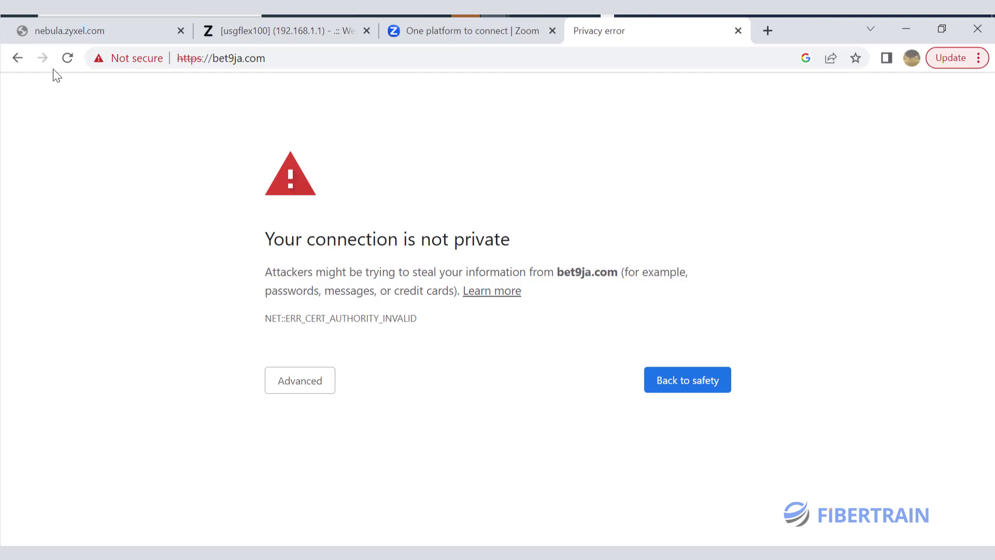
Go back to the bet9ja Google search results and scroll through them.
click(18, 58)
scroll(279, 254, down, 4)
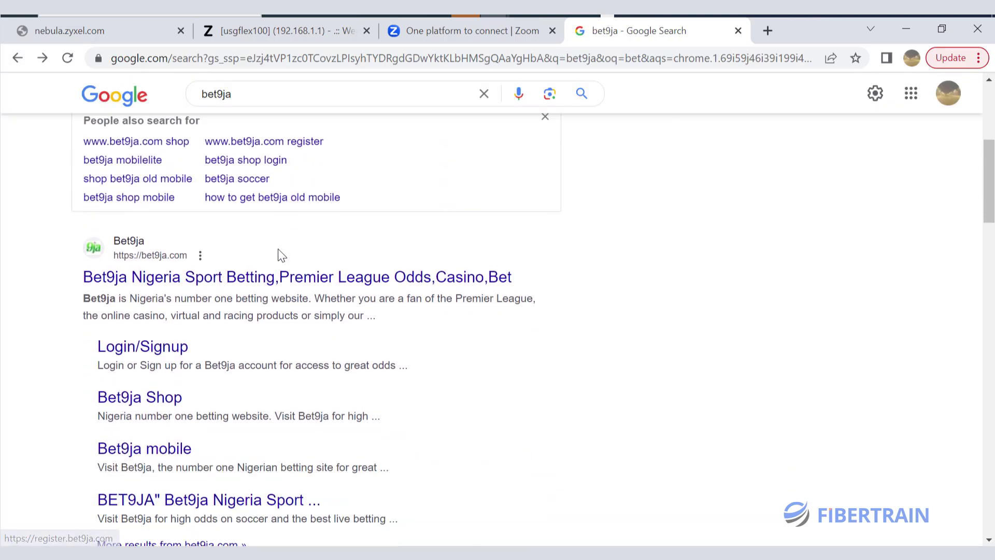
scroll(167, 277, down, 9)
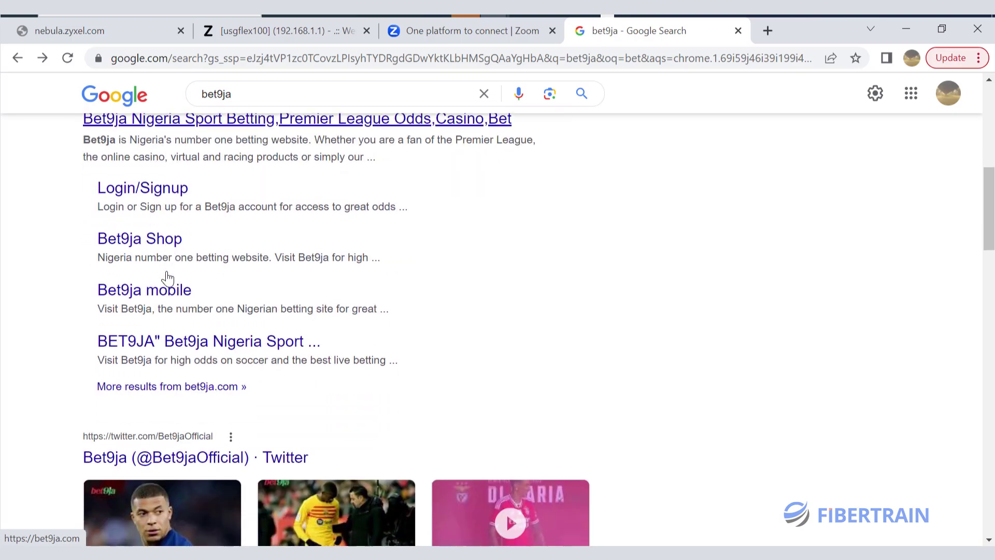
scroll(167, 277, down, 10)
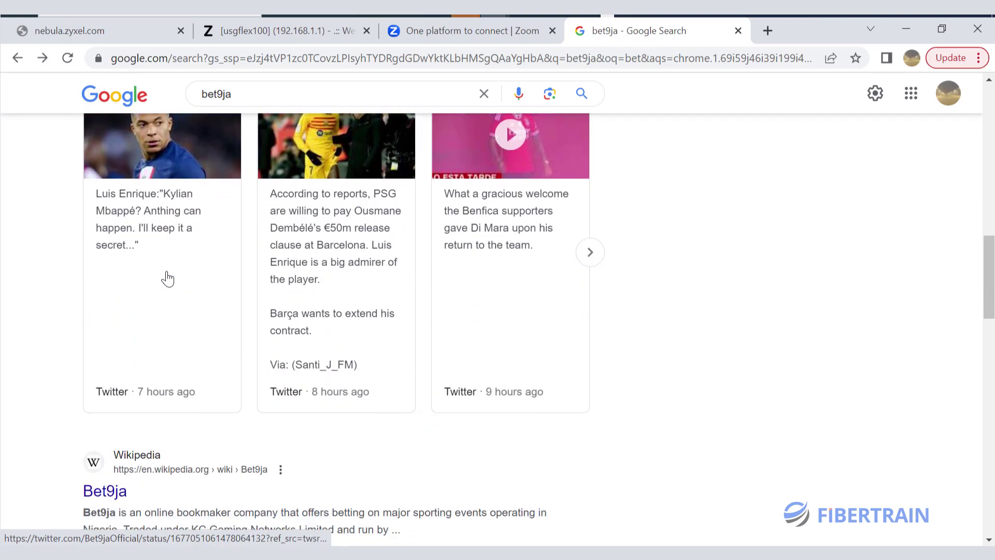
scroll(167, 272, up, 20)
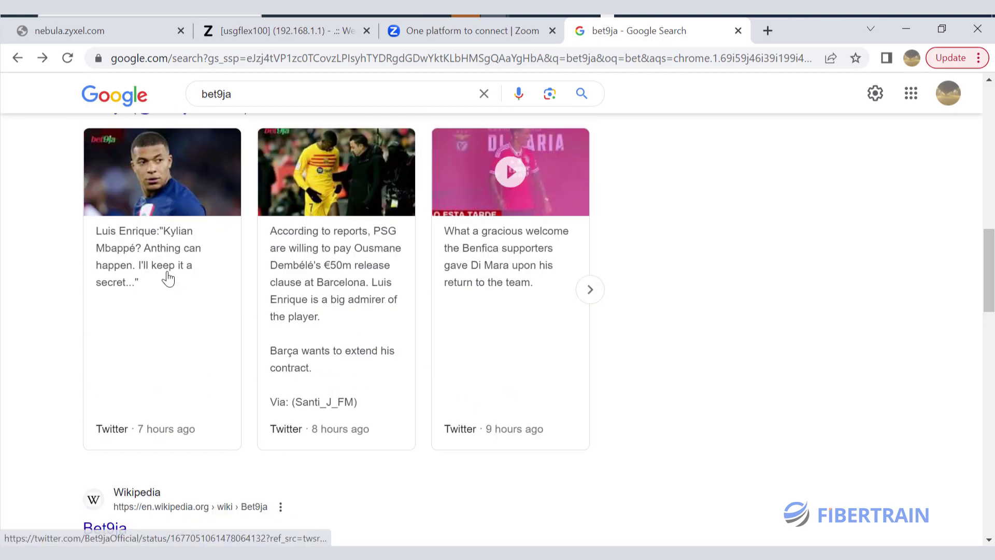
scroll(283, 113, down, 2)
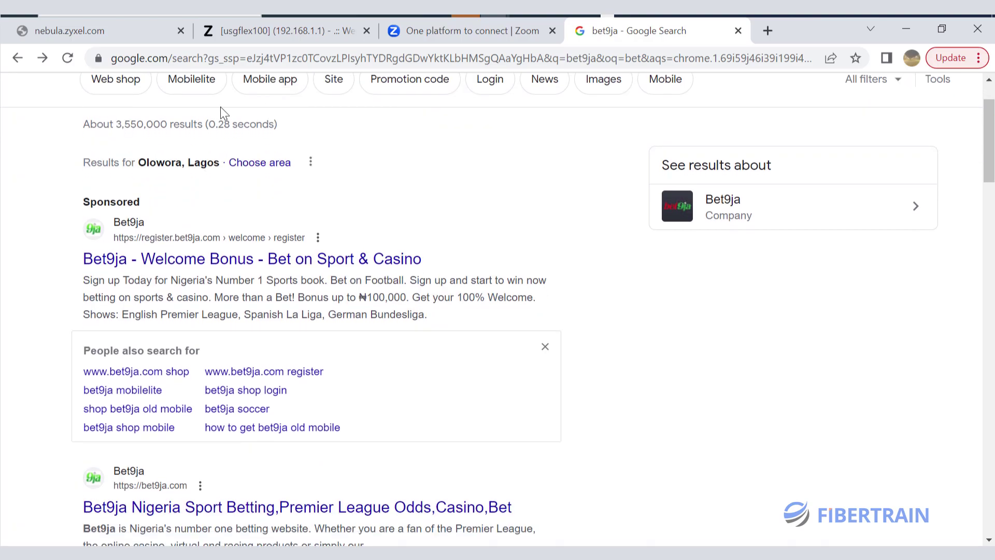
scroll(283, 113, up, 2)
drag(283, 111, 219, 111)
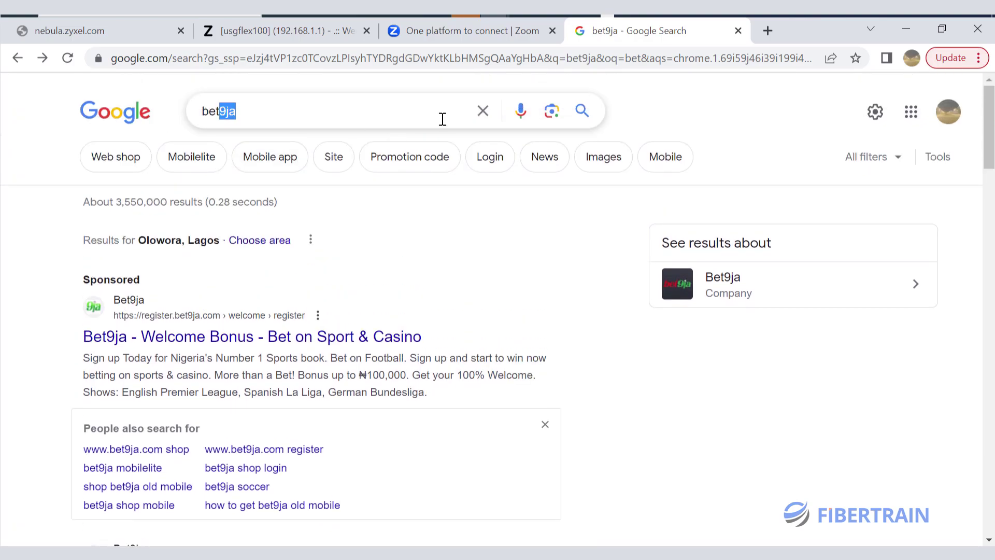
Search for 'betting', try the Betking sponsored ad, and return to the firewall tab.
click(483, 113)
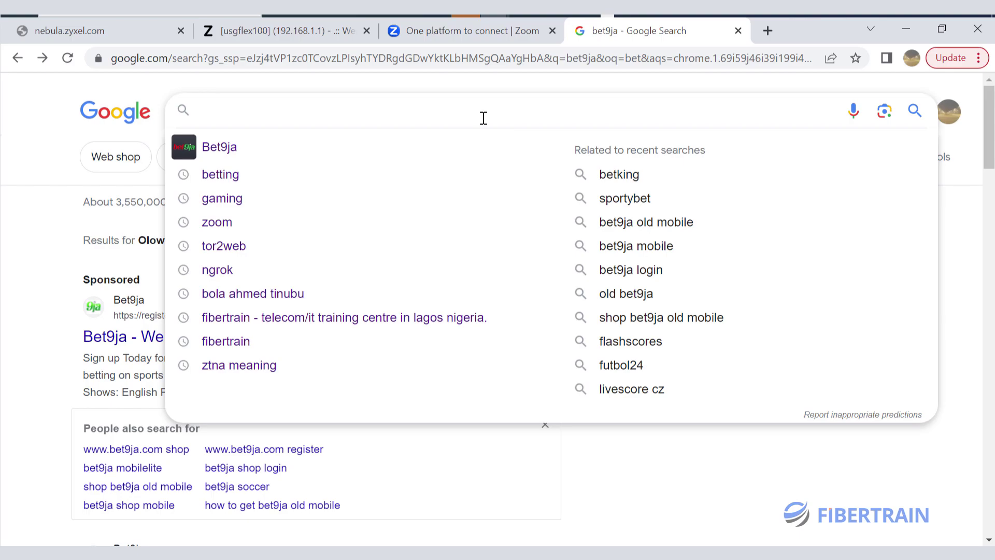
click(260, 177)
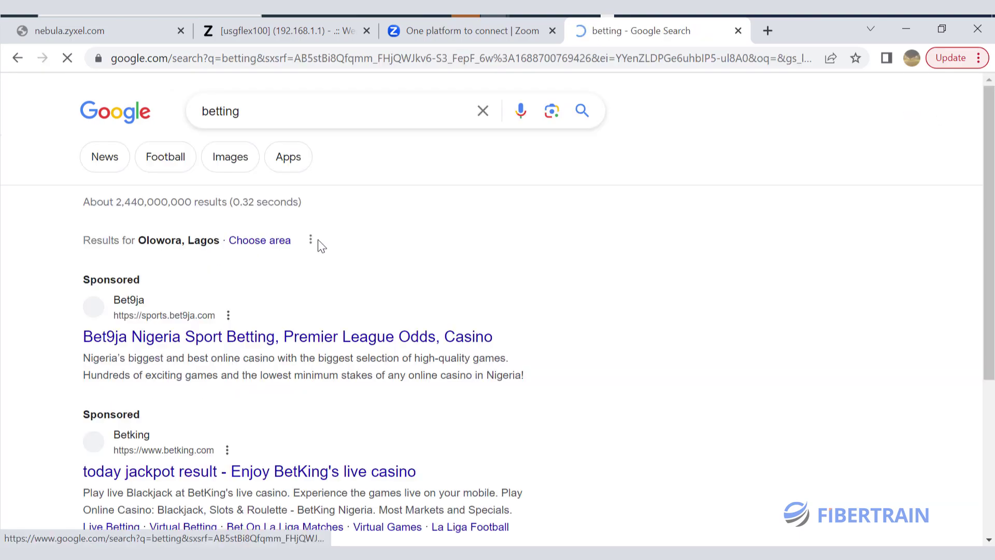
scroll(406, 293, down, 3)
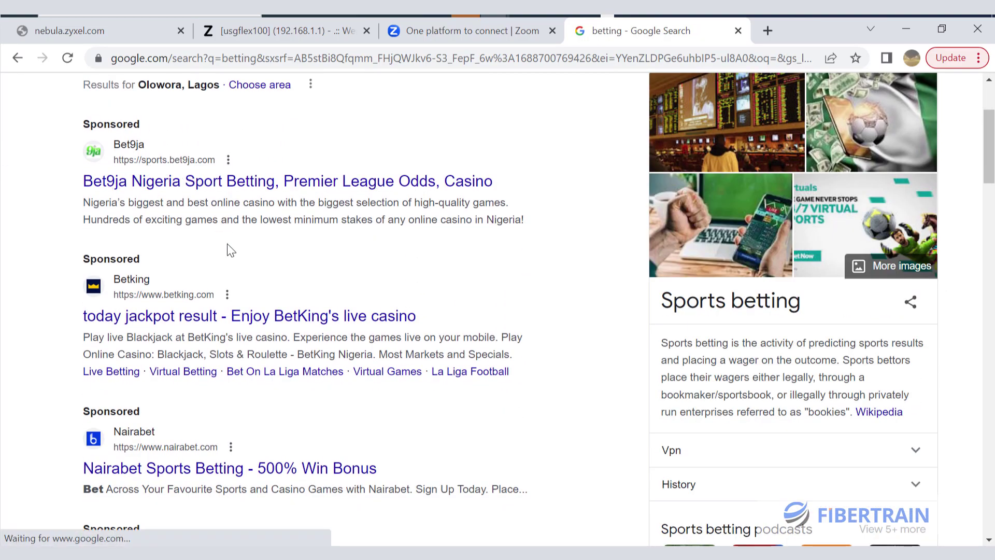
scroll(231, 250, down, 2)
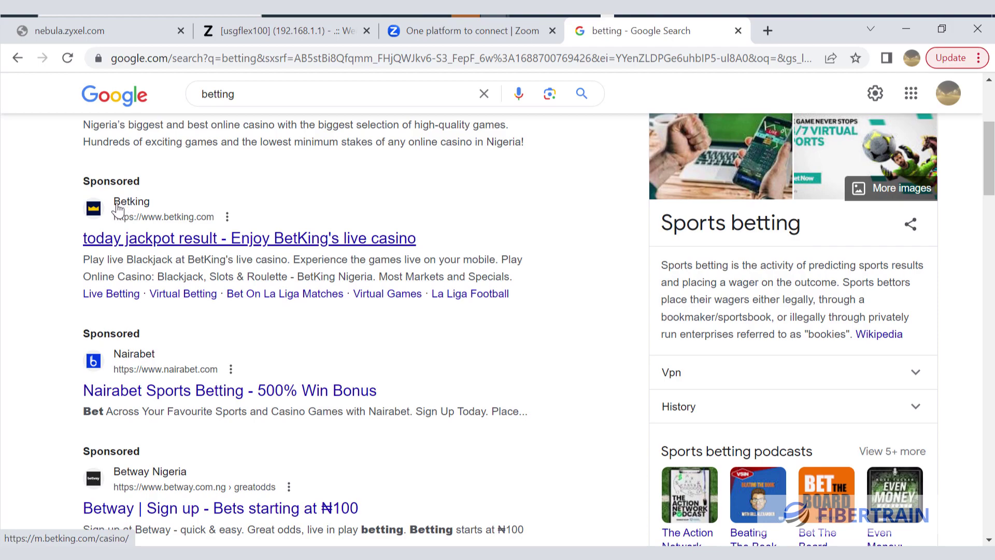
click(139, 213)
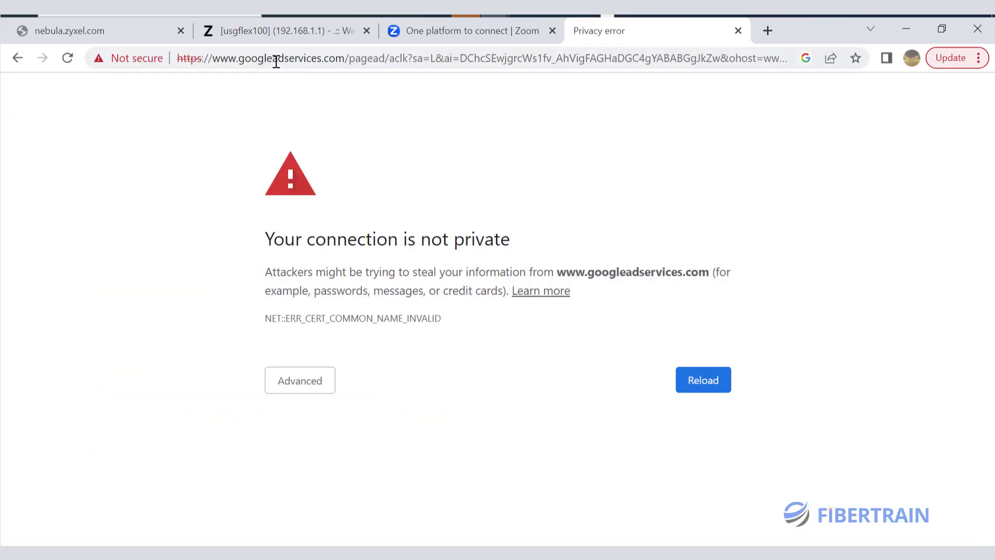
key(ctrl+2)
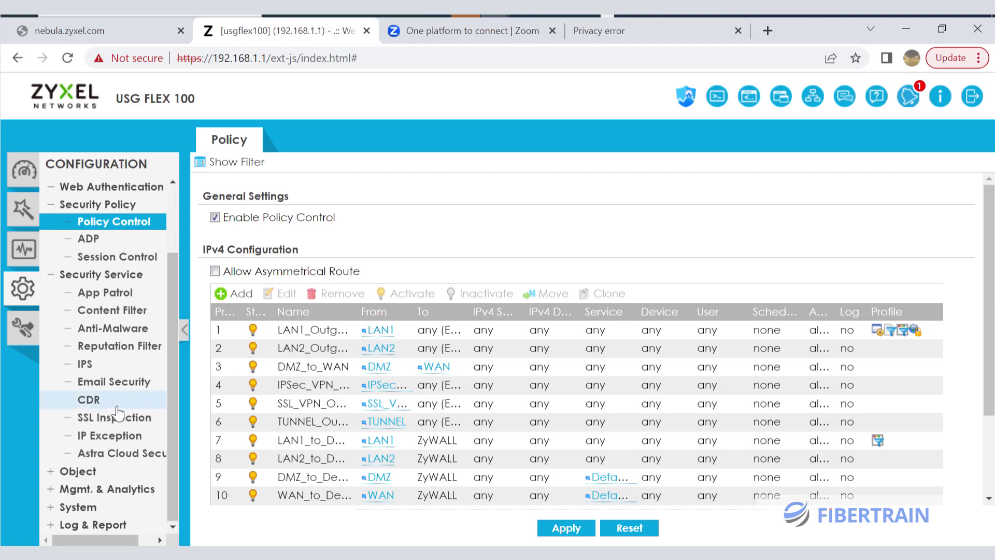
Open the BPP content filter profile, confirm Gambling is blocked, and close it unchanged.
click(101, 312)
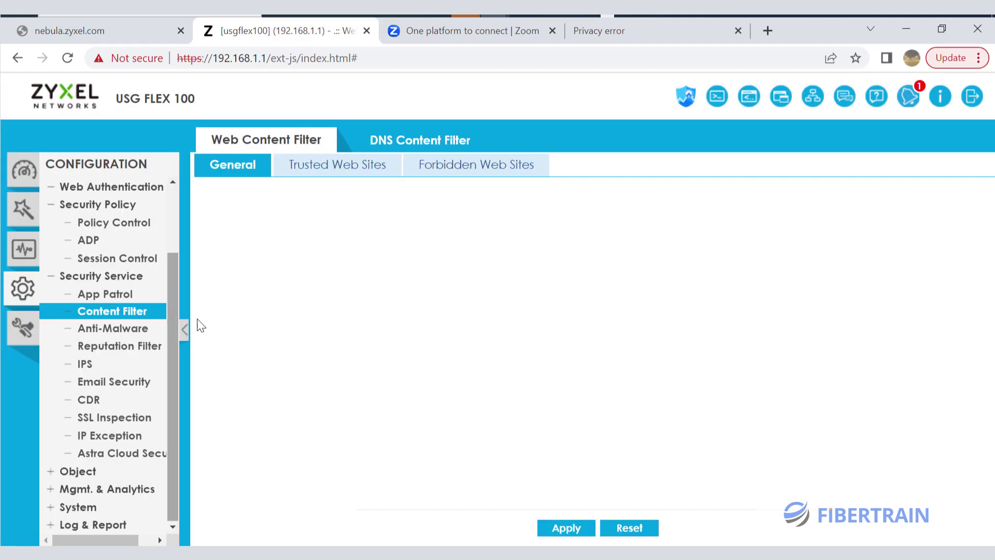
click(256, 482)
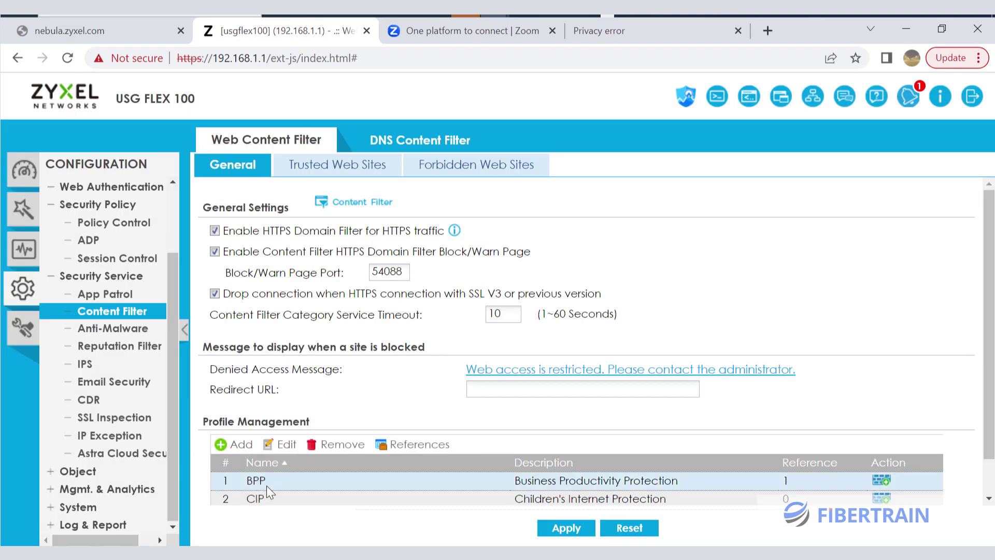
click(280, 444)
scroll(378, 315, down, 6)
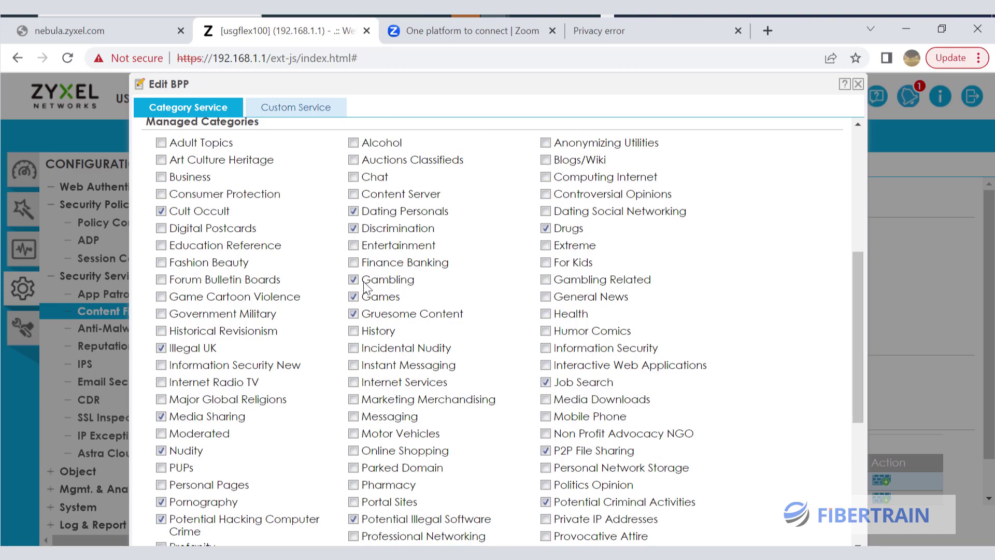
drag(363, 282, 413, 283)
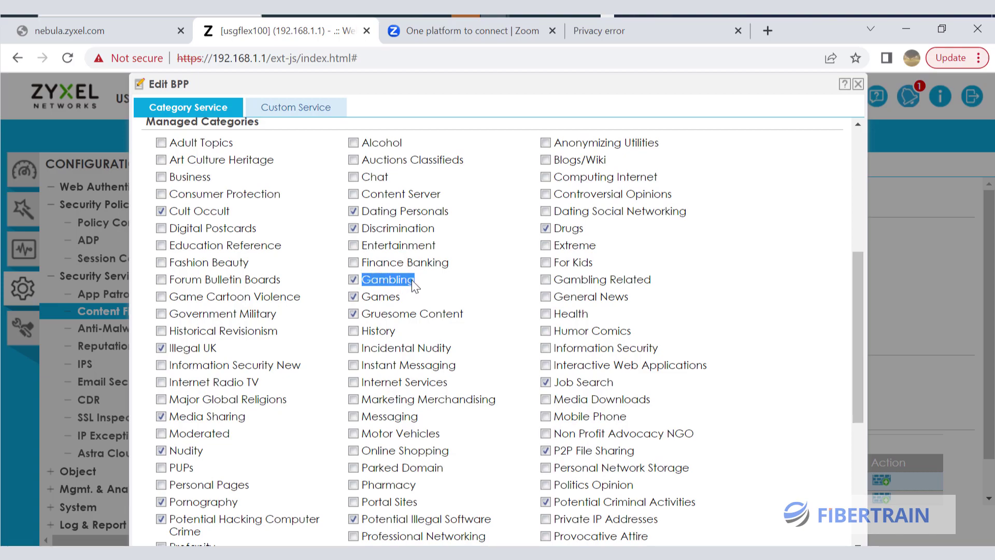
click(858, 84)
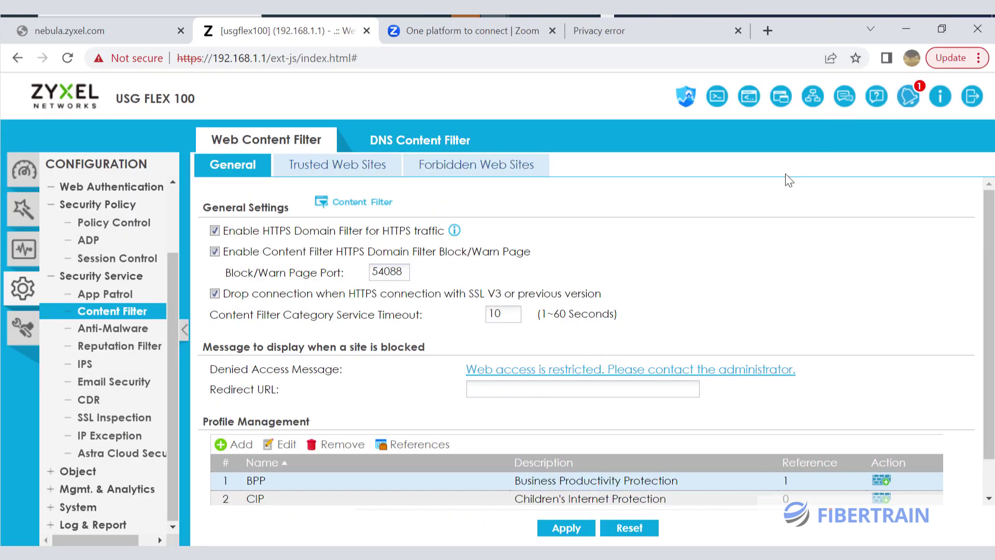